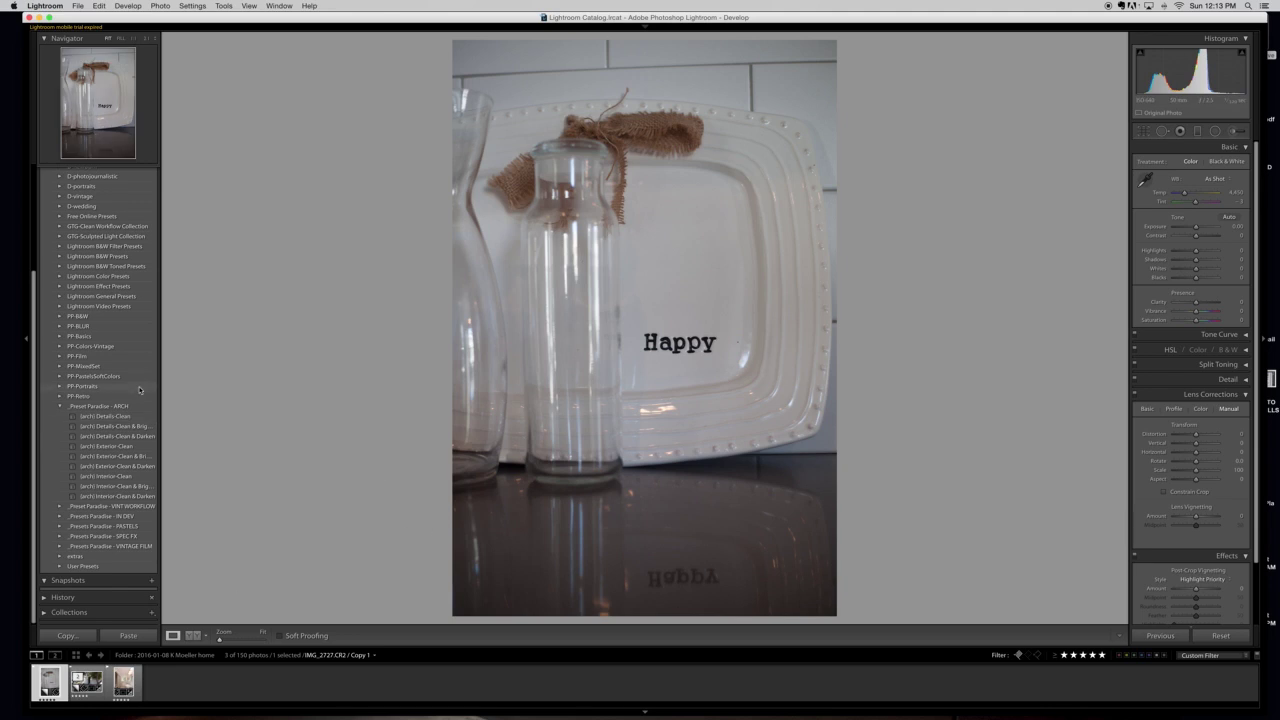
# Apply the (arch) Details-Clean preset to the still life, then its brighter Details-Clean & Brighten variant
pyautogui.click(126, 417)
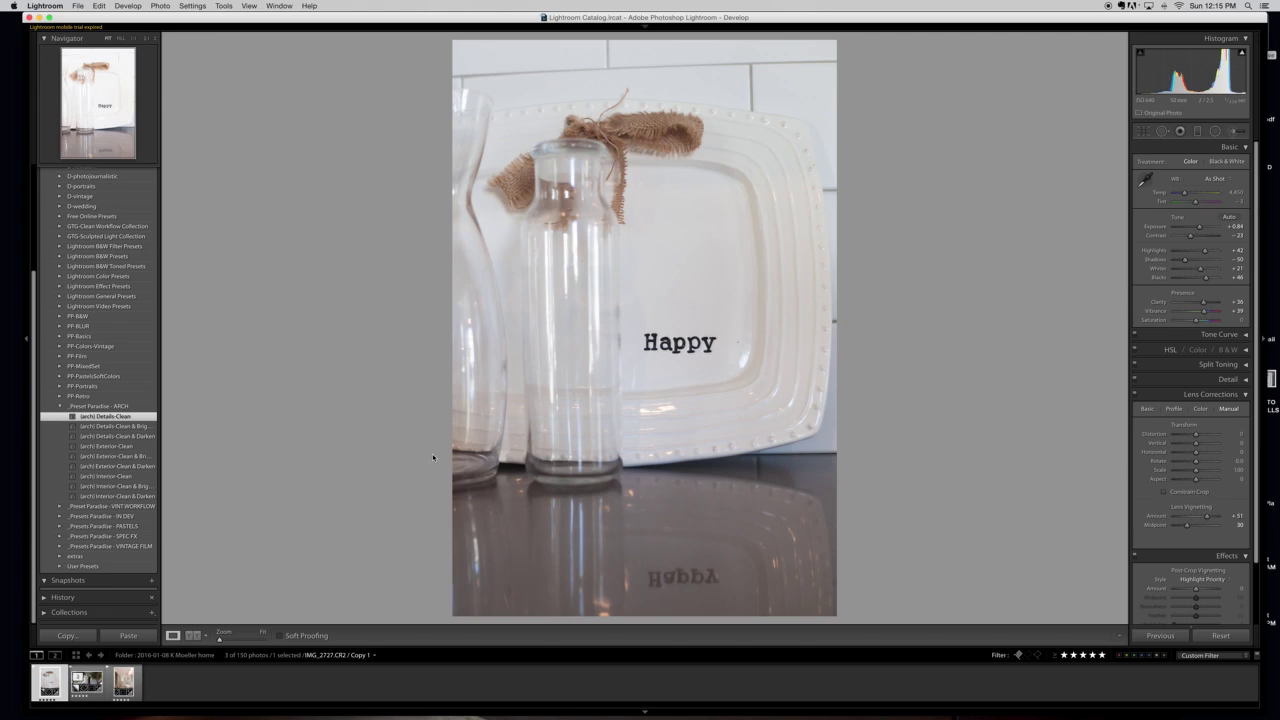
pyautogui.click(140, 426)
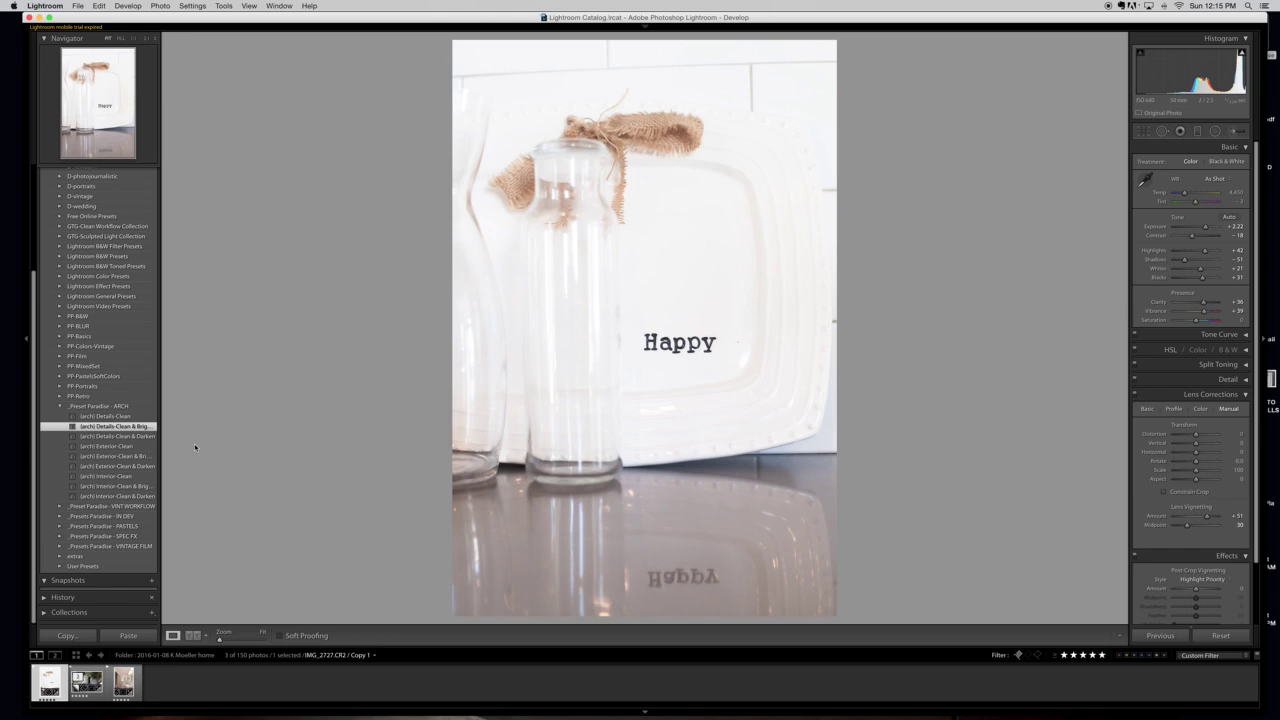
# Try the (arch) Details-Clean & Darken variant, then return to Details-Clean & Brighten at exposure +2.22
pyautogui.click(148, 437)
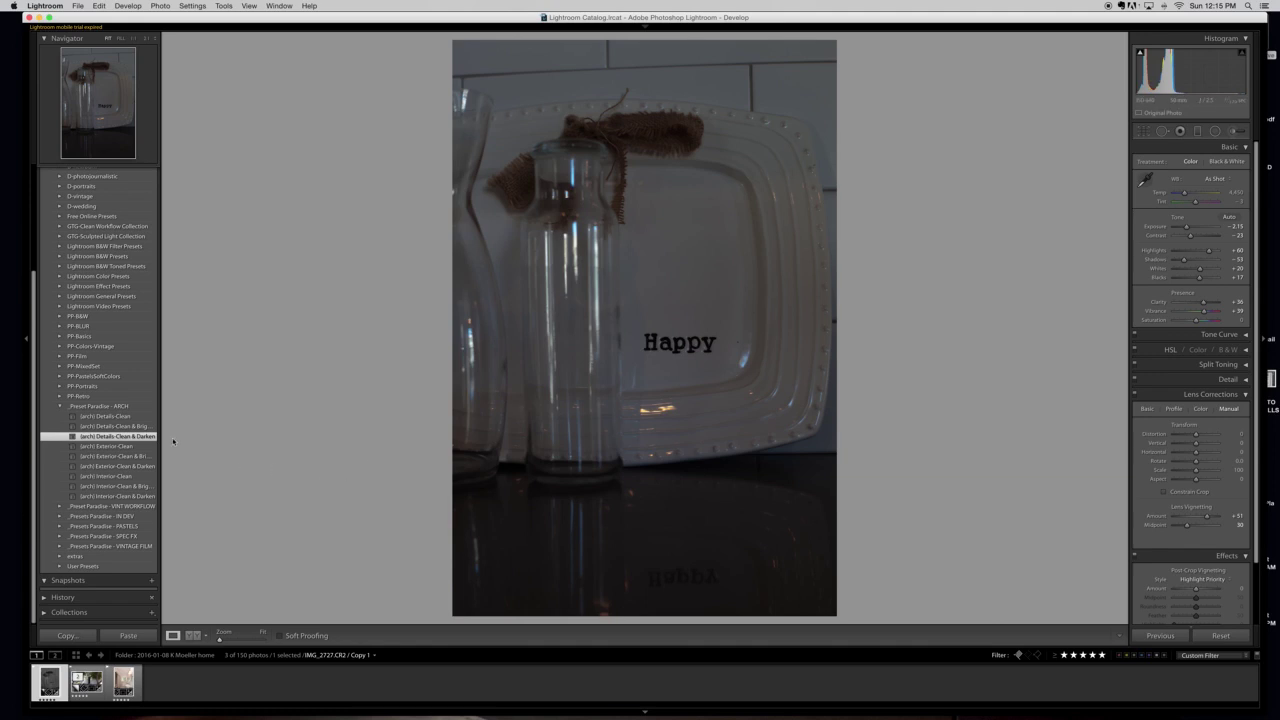
pyautogui.click(125, 427)
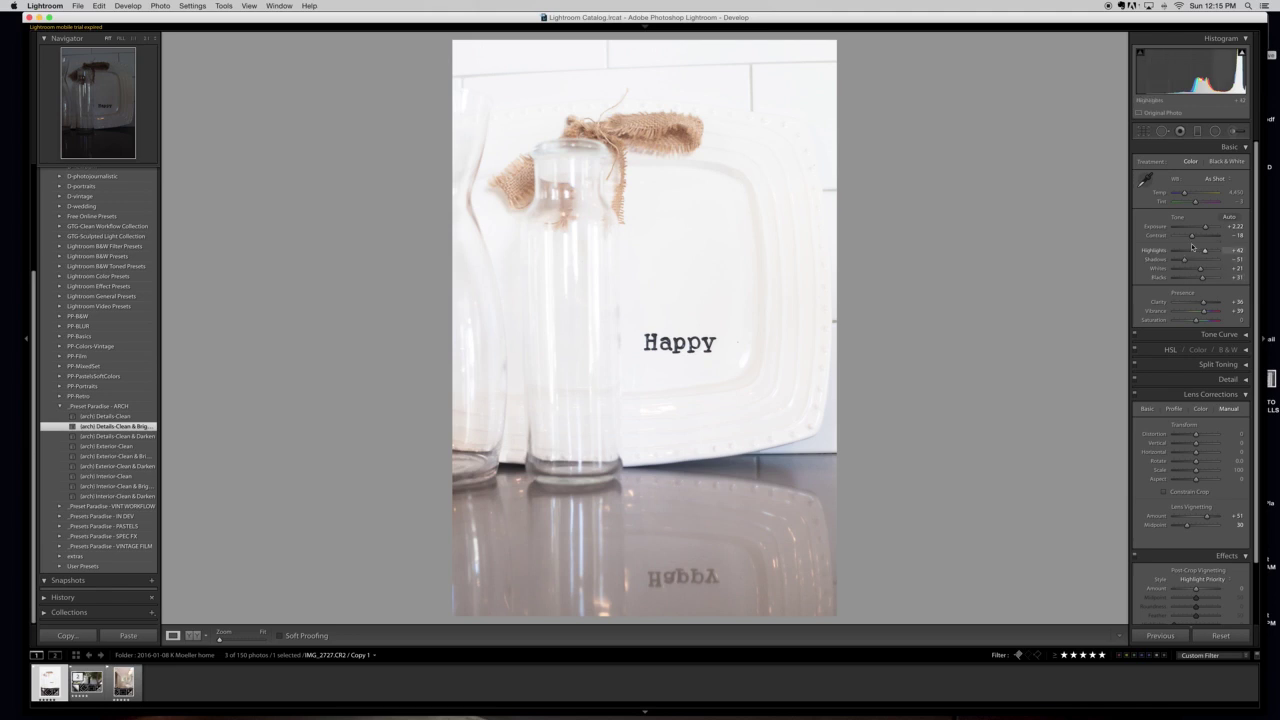
# Ease the still life's exposure to about +1.85 and highlights to about +33, then move to the porch photo
pyautogui.moveTo(1205, 228); pyautogui.dragTo(1202, 228)
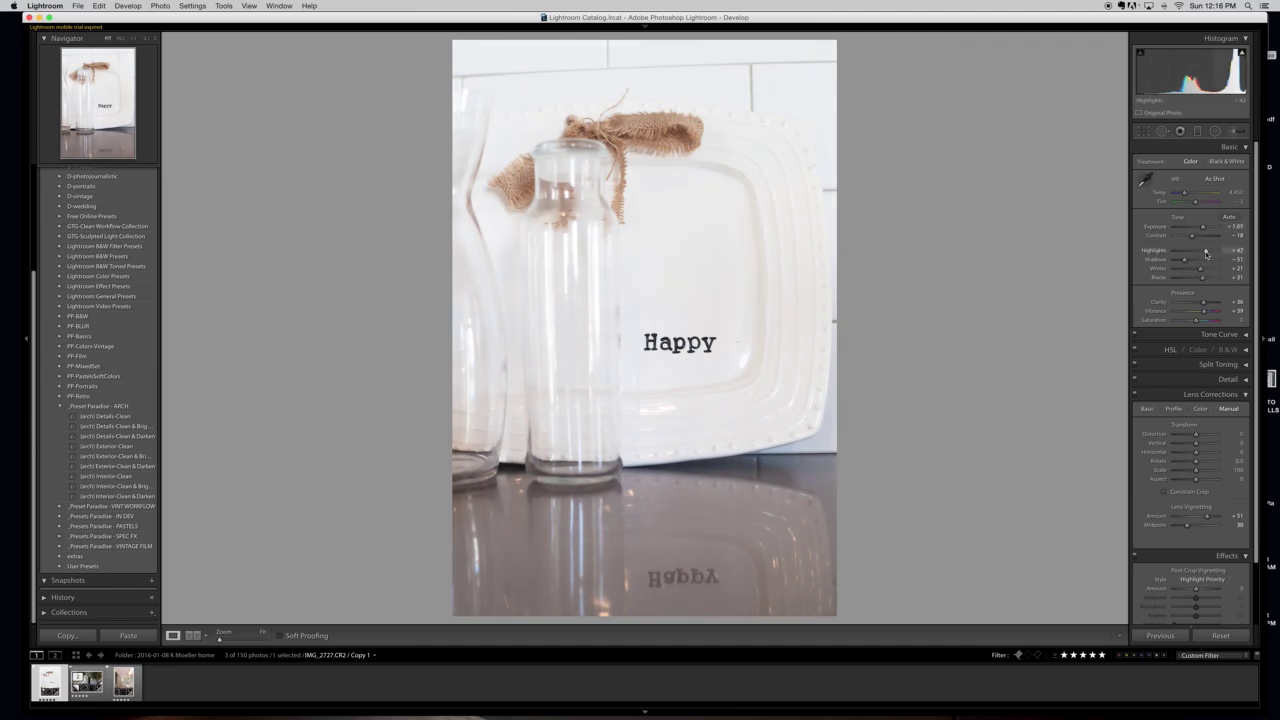
pyautogui.moveTo(1206, 253); pyautogui.dragTo(1197, 254)
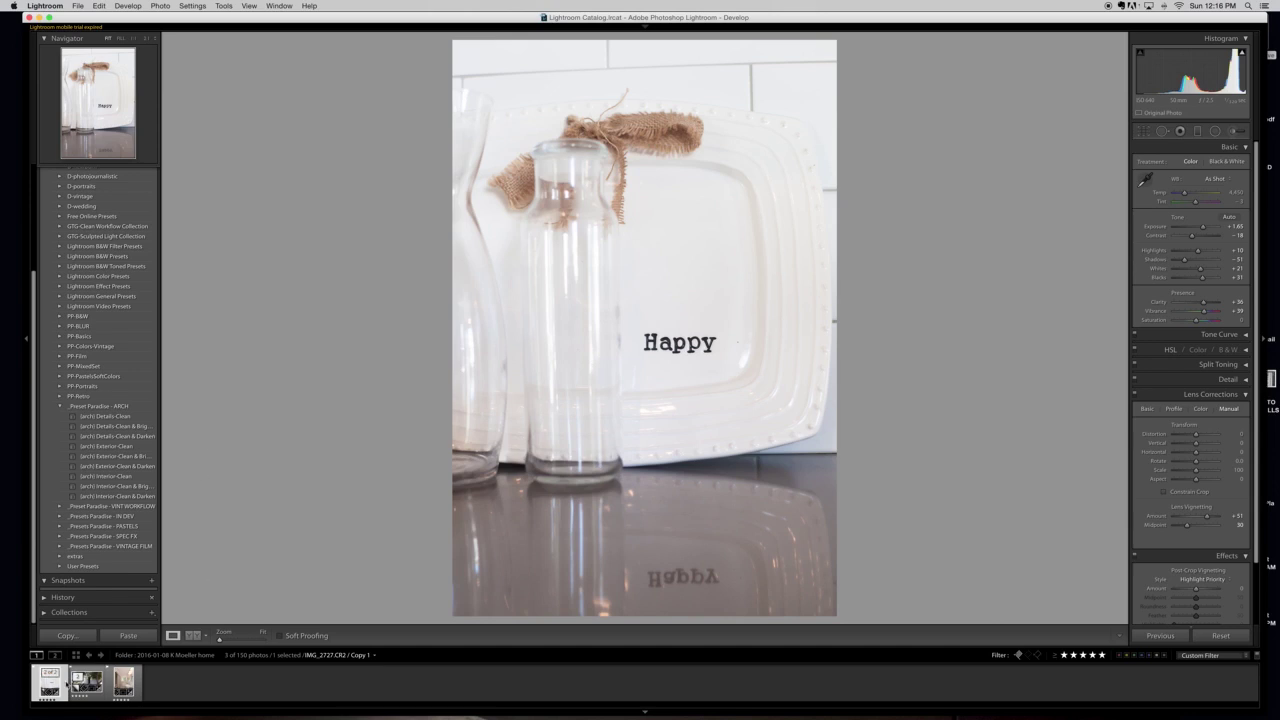
pyautogui.press('Right')
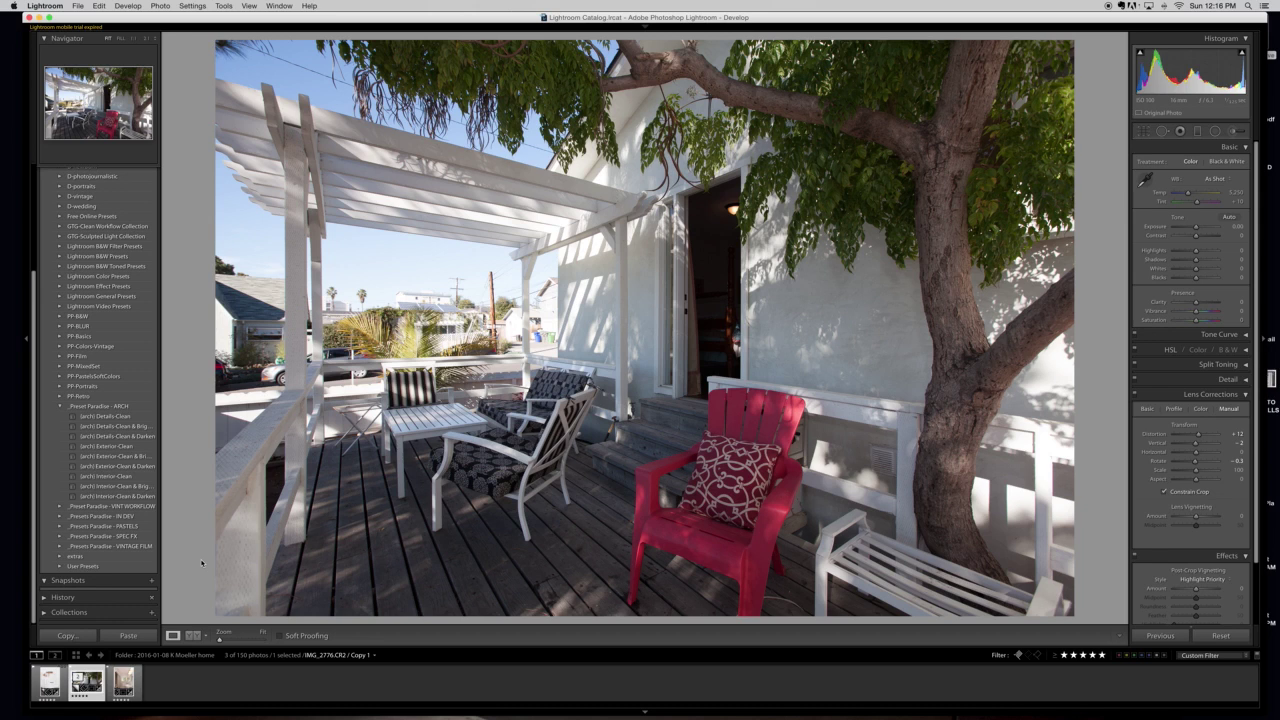
# Compare the Exterior-Clean preset variants on the porch photo and keep plain (arch) Exterior-Clean
pyautogui.click(110, 447)
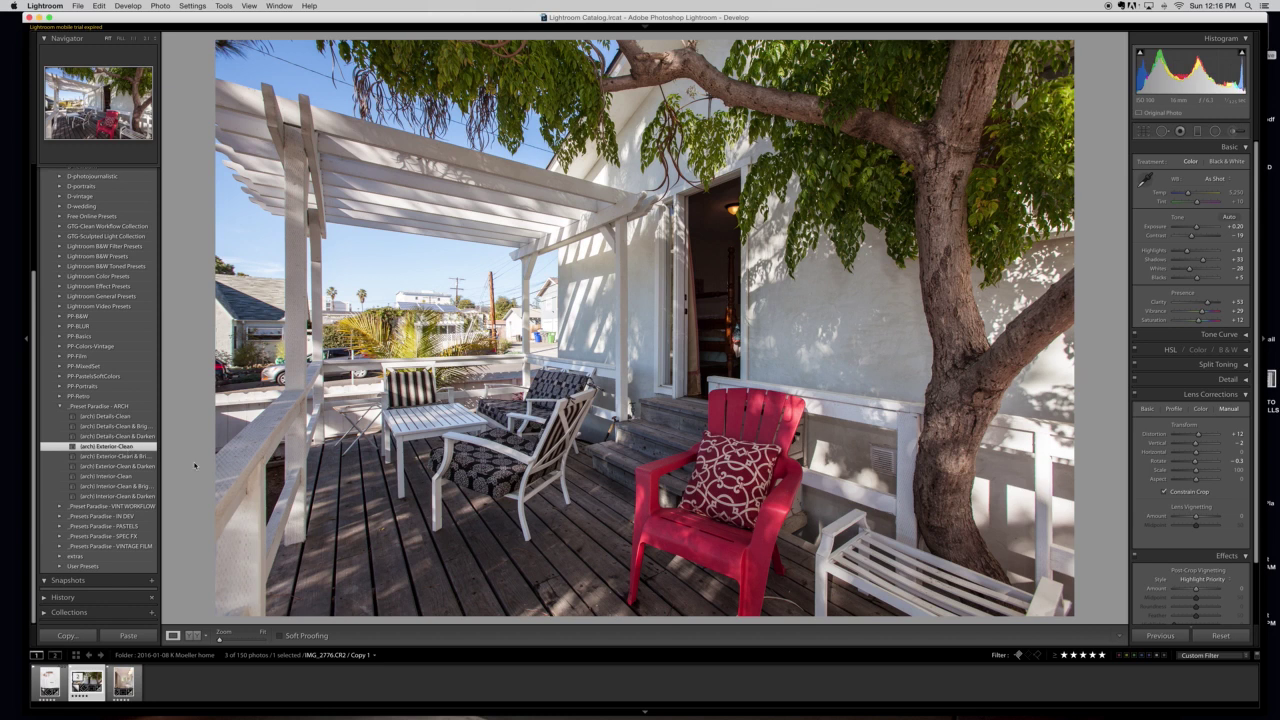
pyautogui.press('super+z')
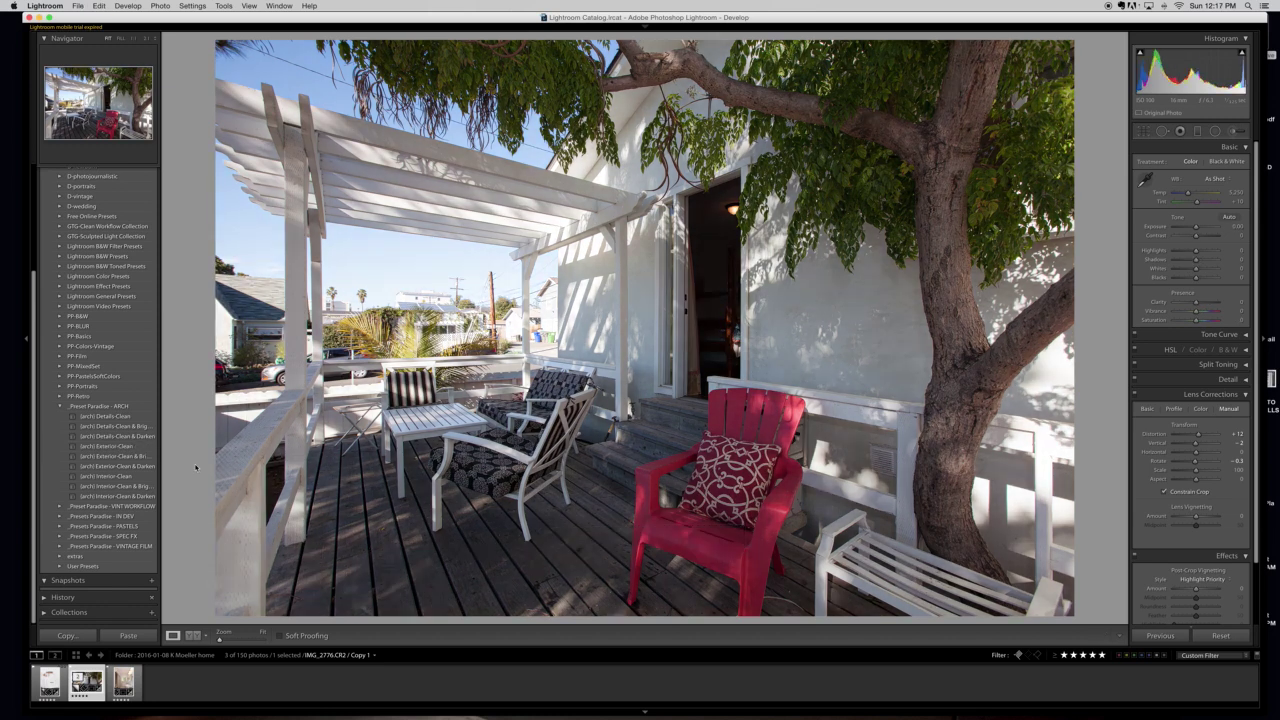
pyautogui.click(146, 449)
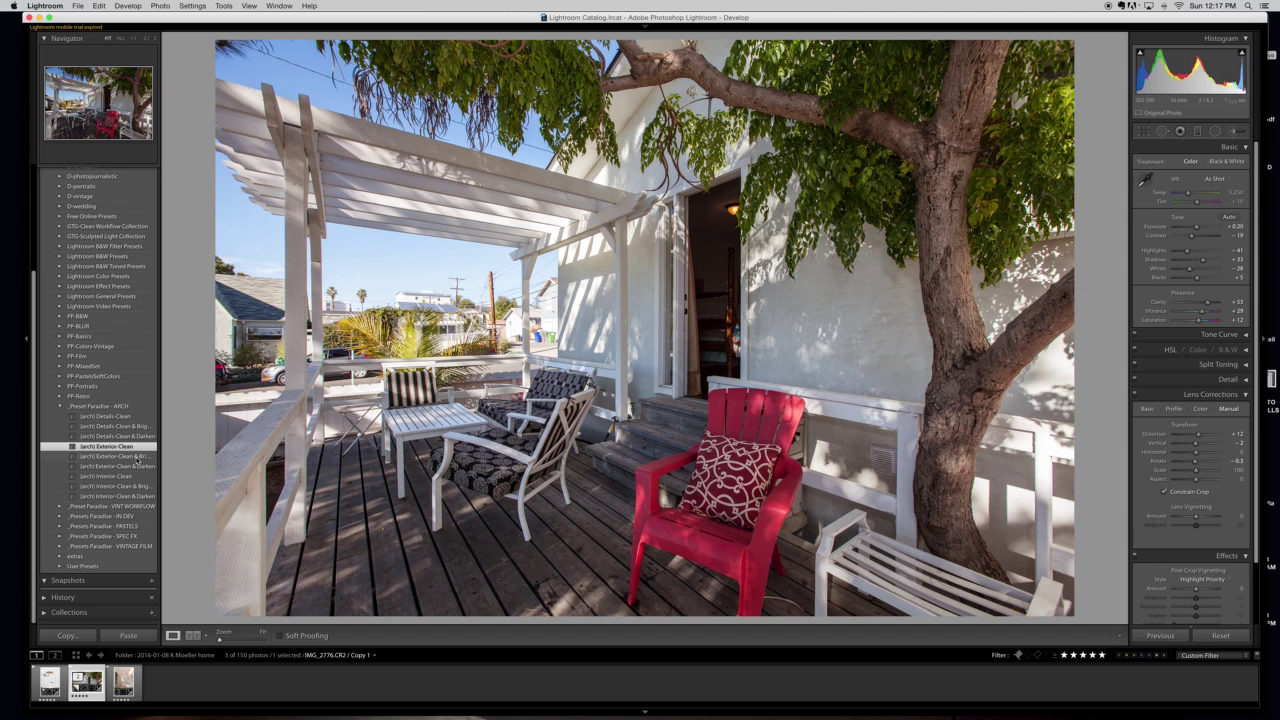
pyautogui.click(137, 456)
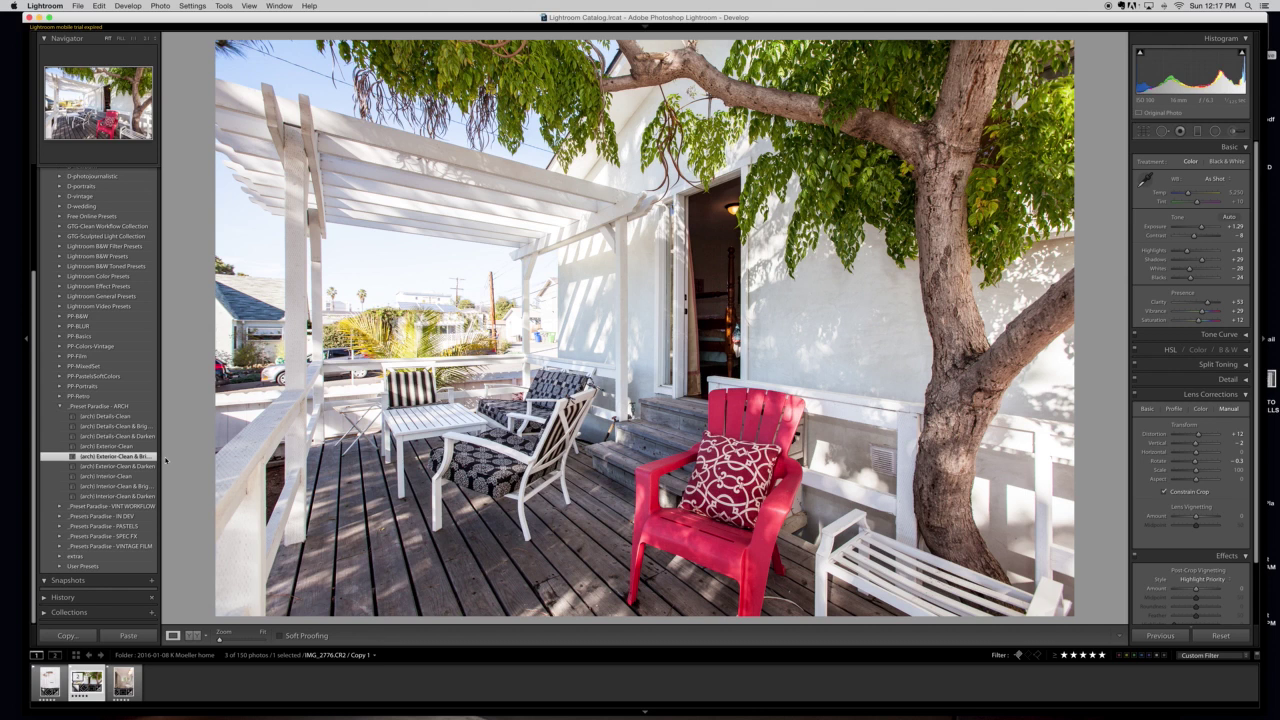
pyautogui.click(150, 467)
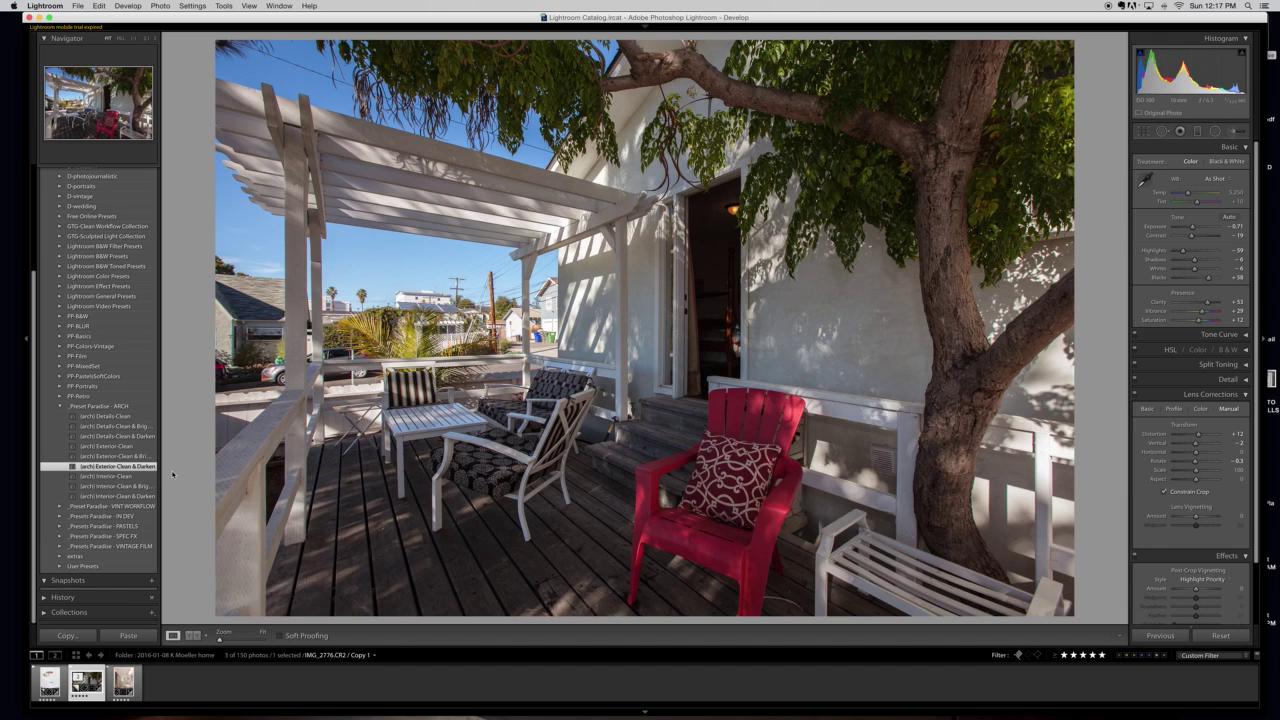
pyautogui.click(142, 447)
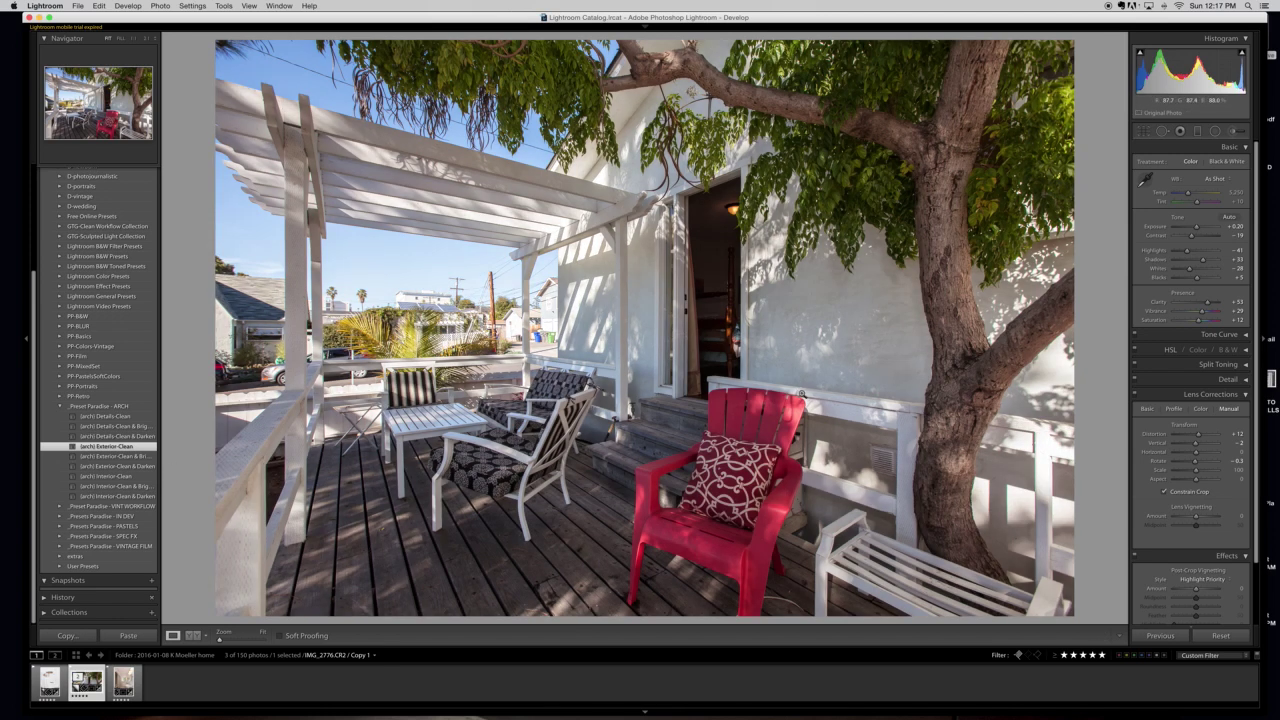
pyautogui.click(1232, 133)
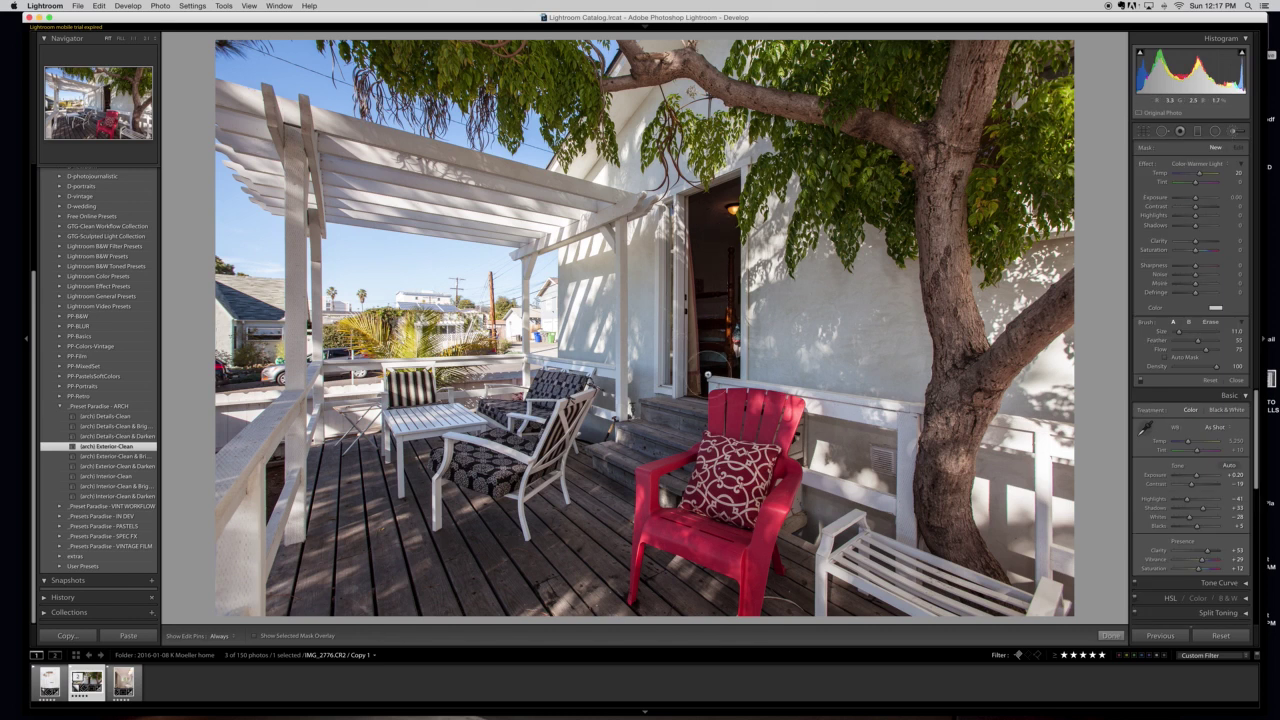
# Show the Adjustment Brush's Effect preset list for the porch photo
pyautogui.click(1206, 164)
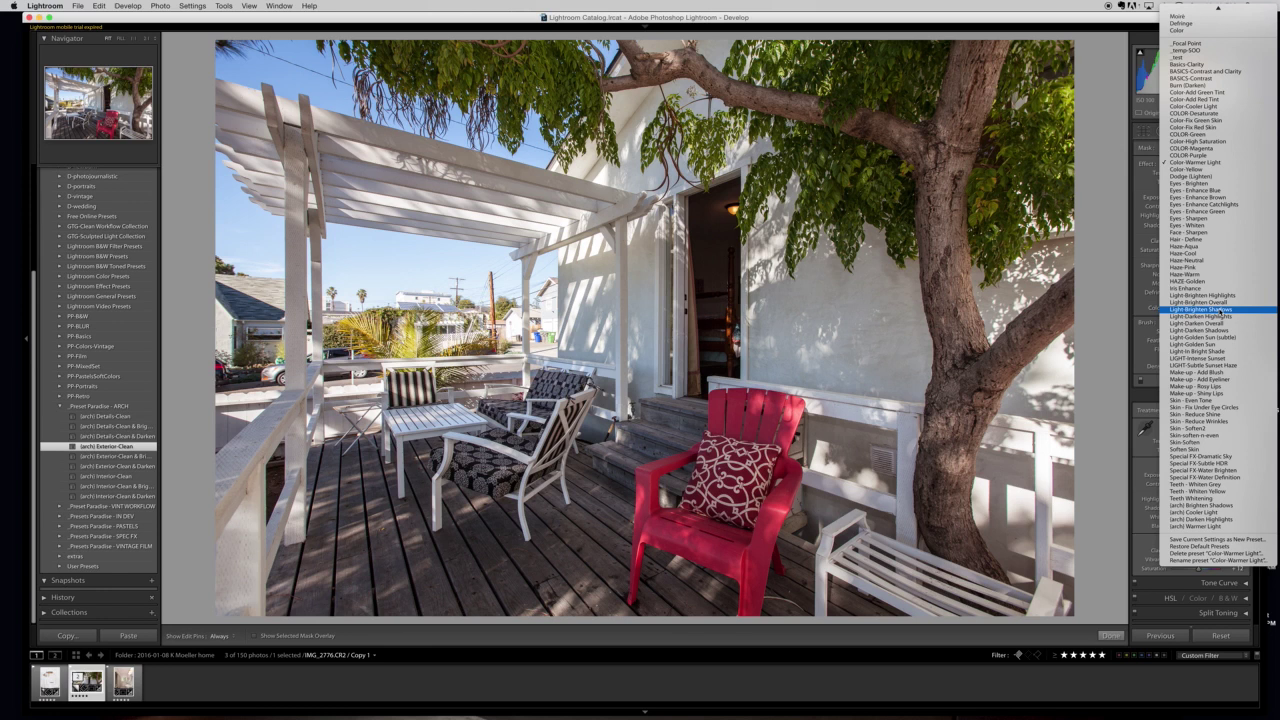
# Brush the dark doorway with Light-Brighten Shadows at flow about 84 and noise reduction about 31
pyautogui.click(1226, 310)
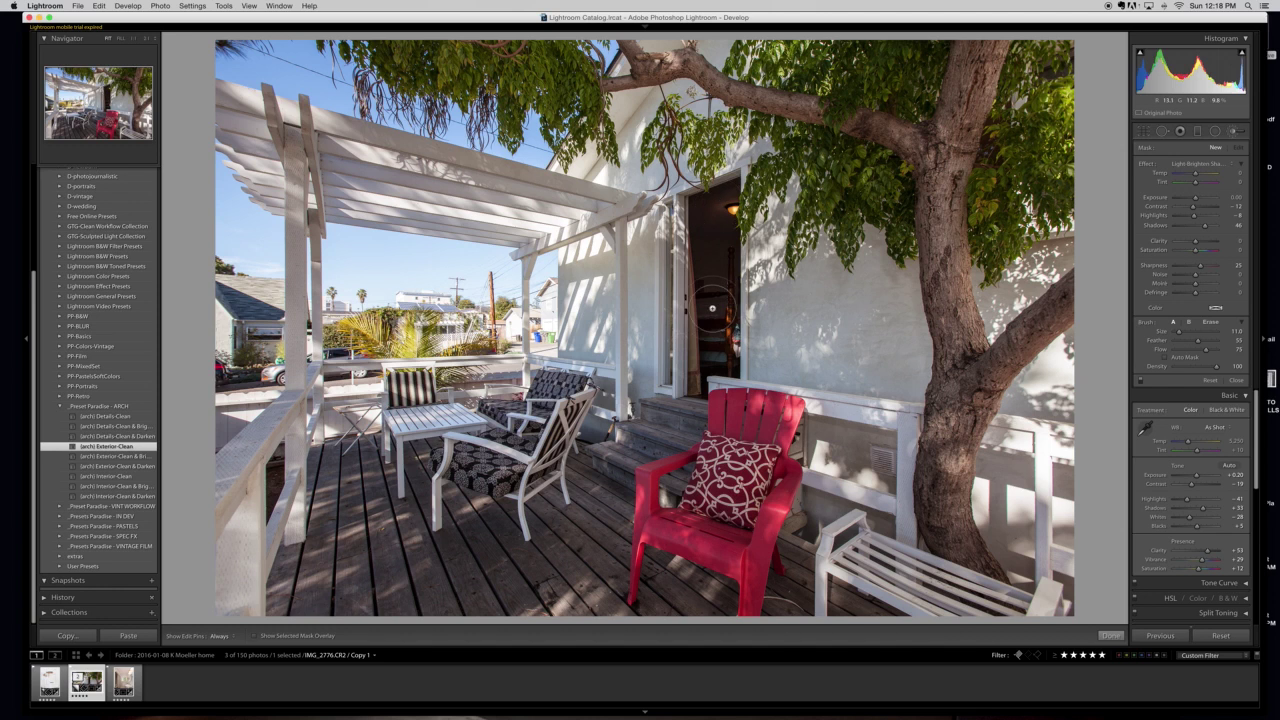
pyautogui.moveTo(1206, 352); pyautogui.dragTo(1208, 353)
pyautogui.press('h')
pyautogui.moveTo(727, 195)
pyautogui.mouseDown()
pyautogui.moveTo(714, 350)
pyautogui.moveTo(703, 210)
pyautogui.moveTo(712, 370)
pyautogui.moveTo(712, 212)
pyautogui.mouseUp()
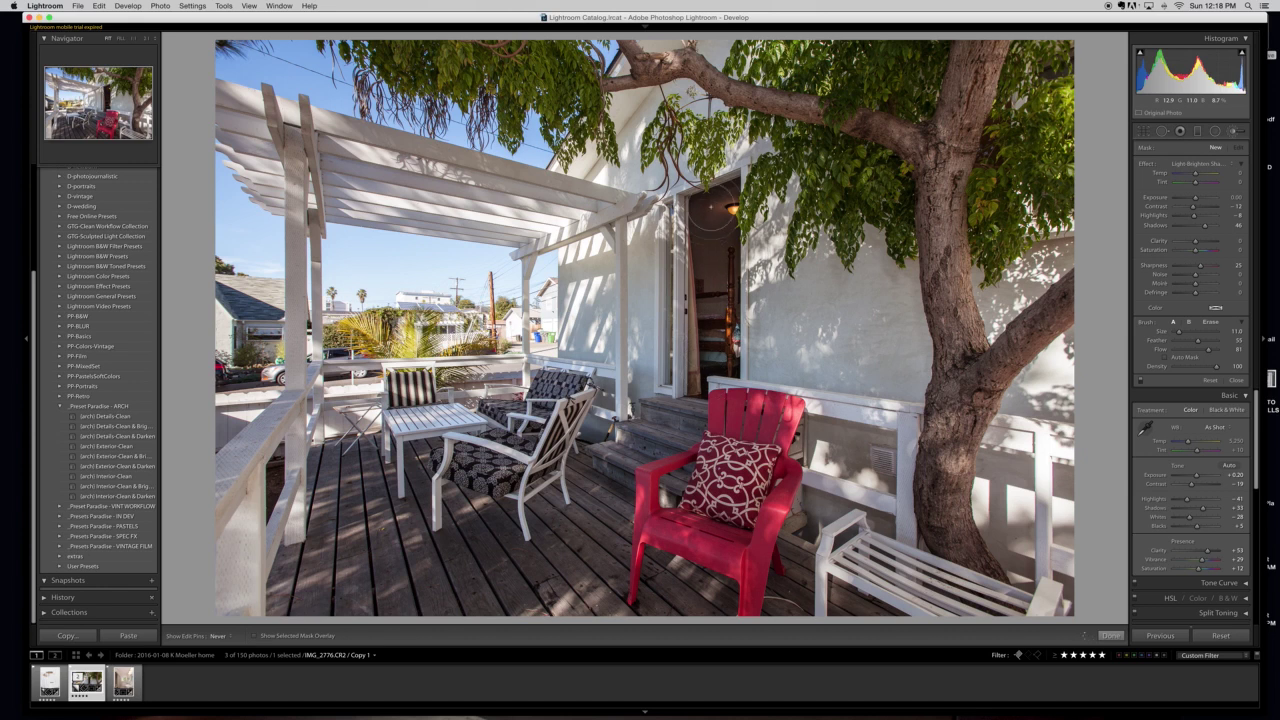
pyautogui.press('h')
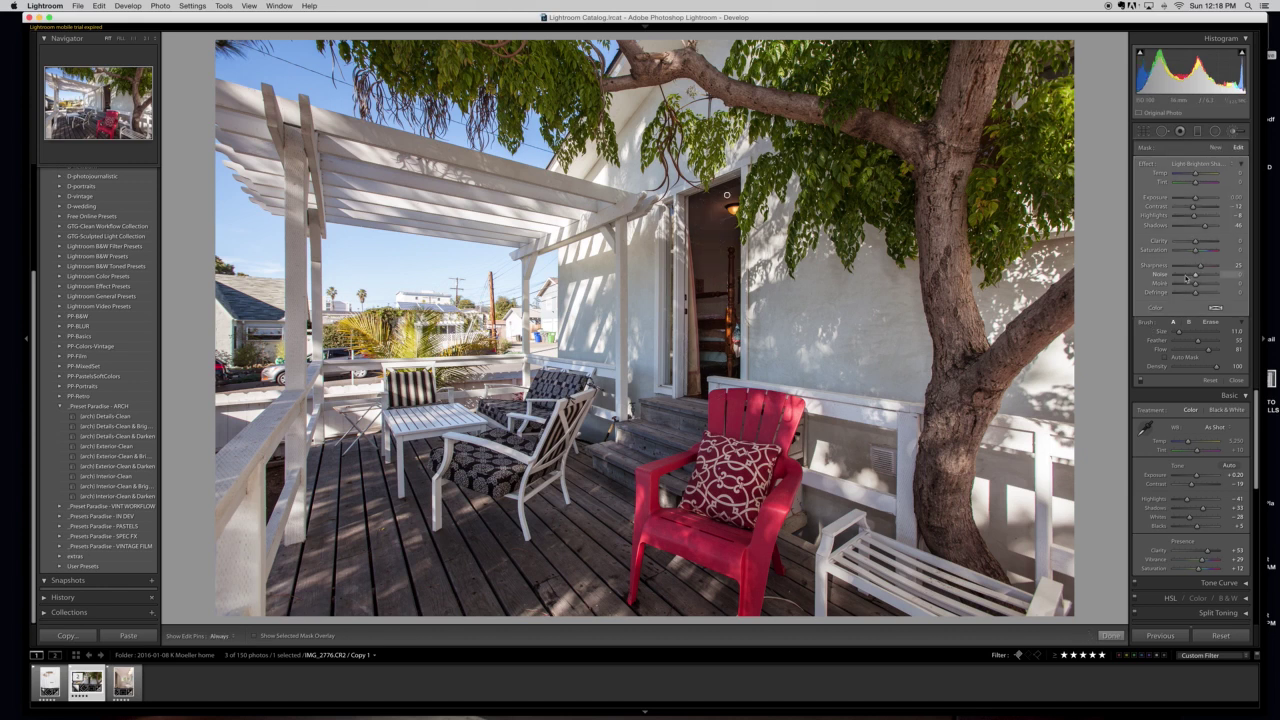
pyautogui.moveTo(1186, 277); pyautogui.dragTo(1203, 278)
pyautogui.click(1110, 636)
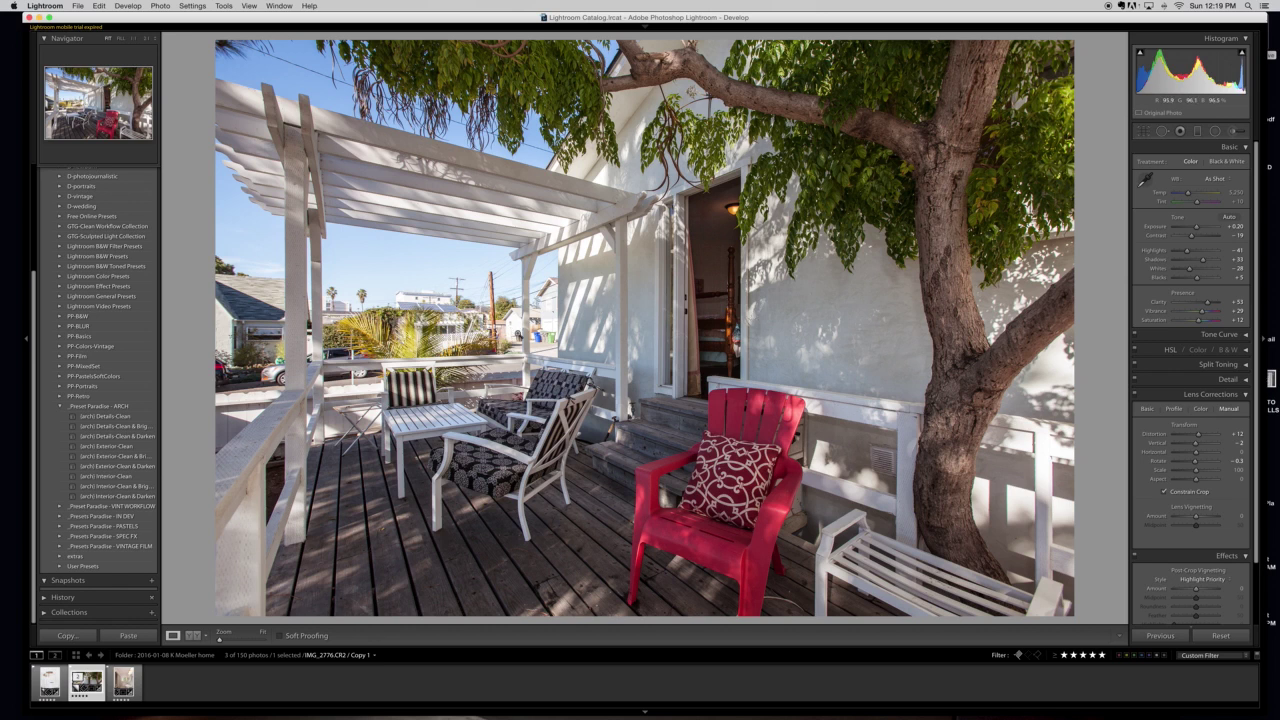
# Start a new Light-Darken Highlights brush adjustment with the brush size reduced to 7
pyautogui.click(1236, 131)
pyautogui.click(1207, 164)
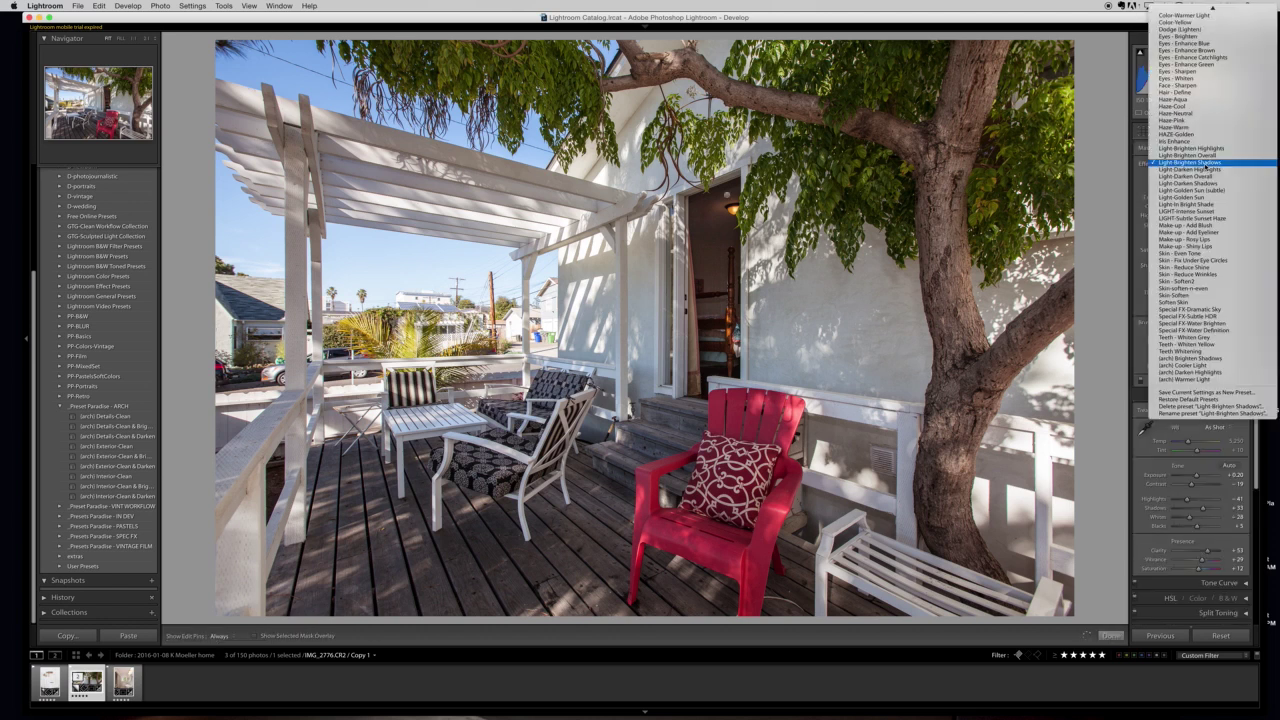
pyautogui.click(1200, 169)
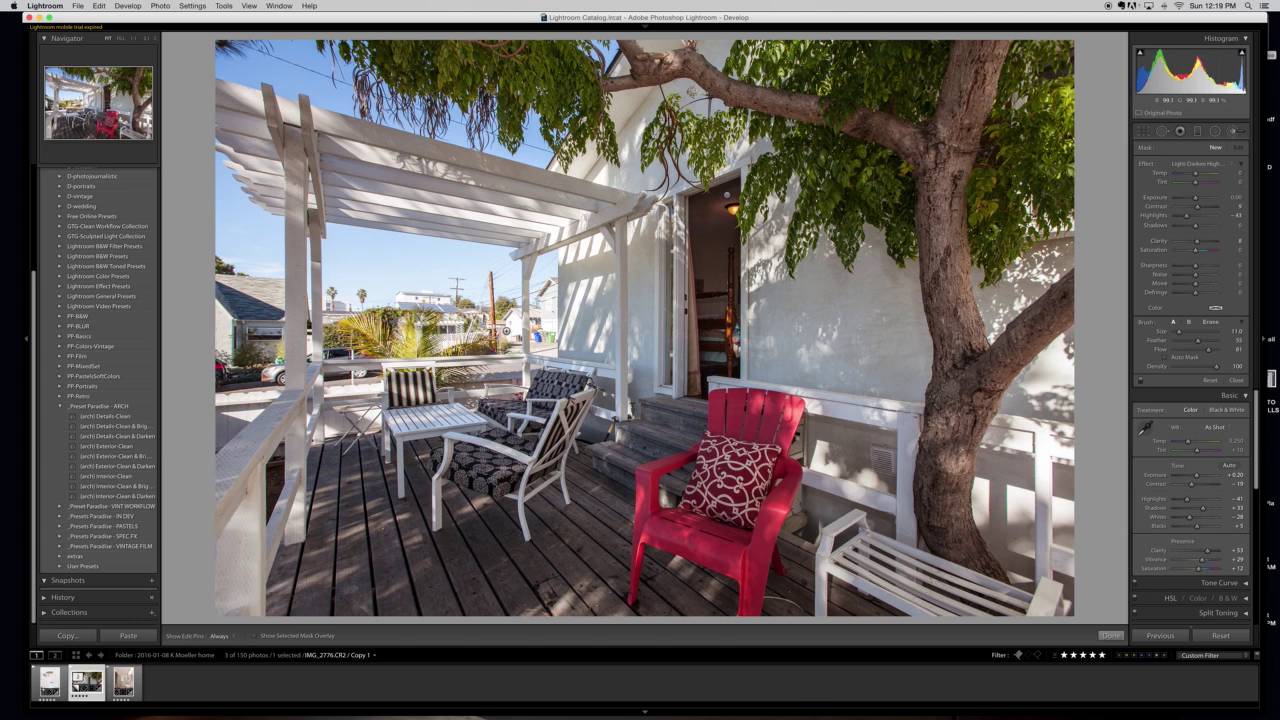
pyautogui.press('[')
pyautogui.press('[')
pyautogui.press('h')
# Edit the existing brush pin, settling its masked highlights at −43, and finish the brush
pyautogui.click(550, 328)
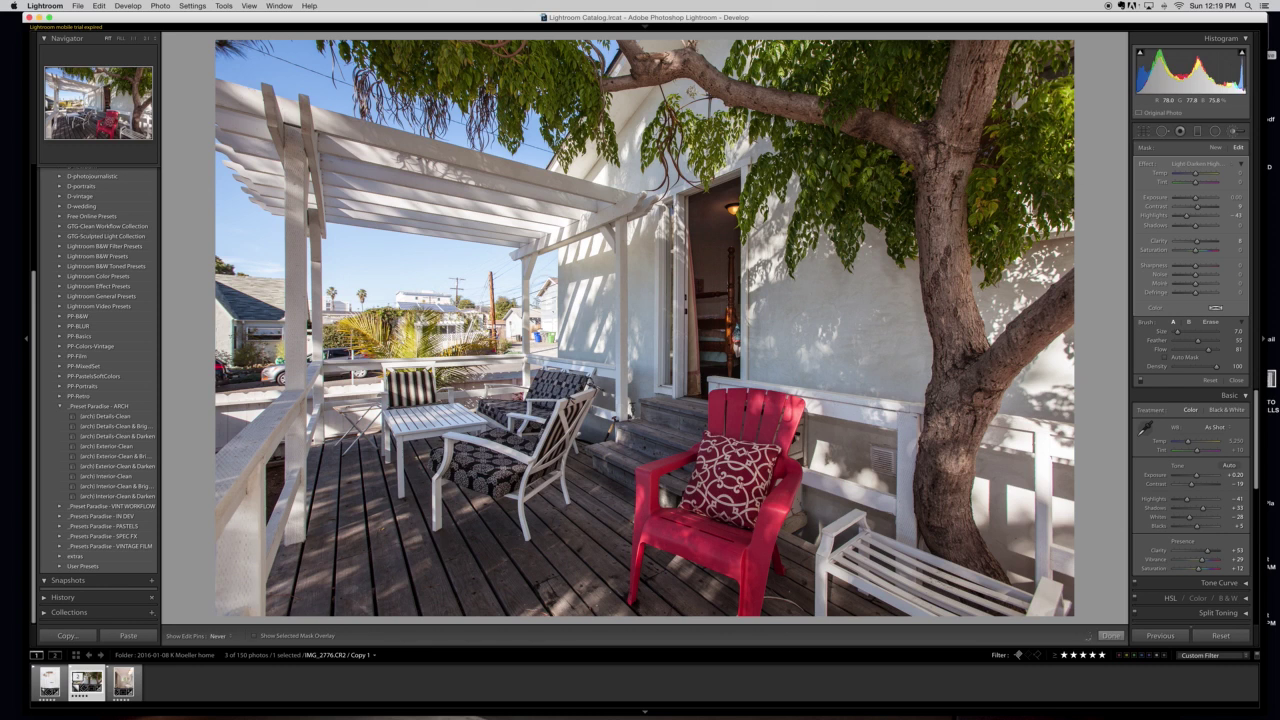
pyautogui.press('h')
pyautogui.moveTo(1186, 217); pyautogui.dragTo(1180, 221)
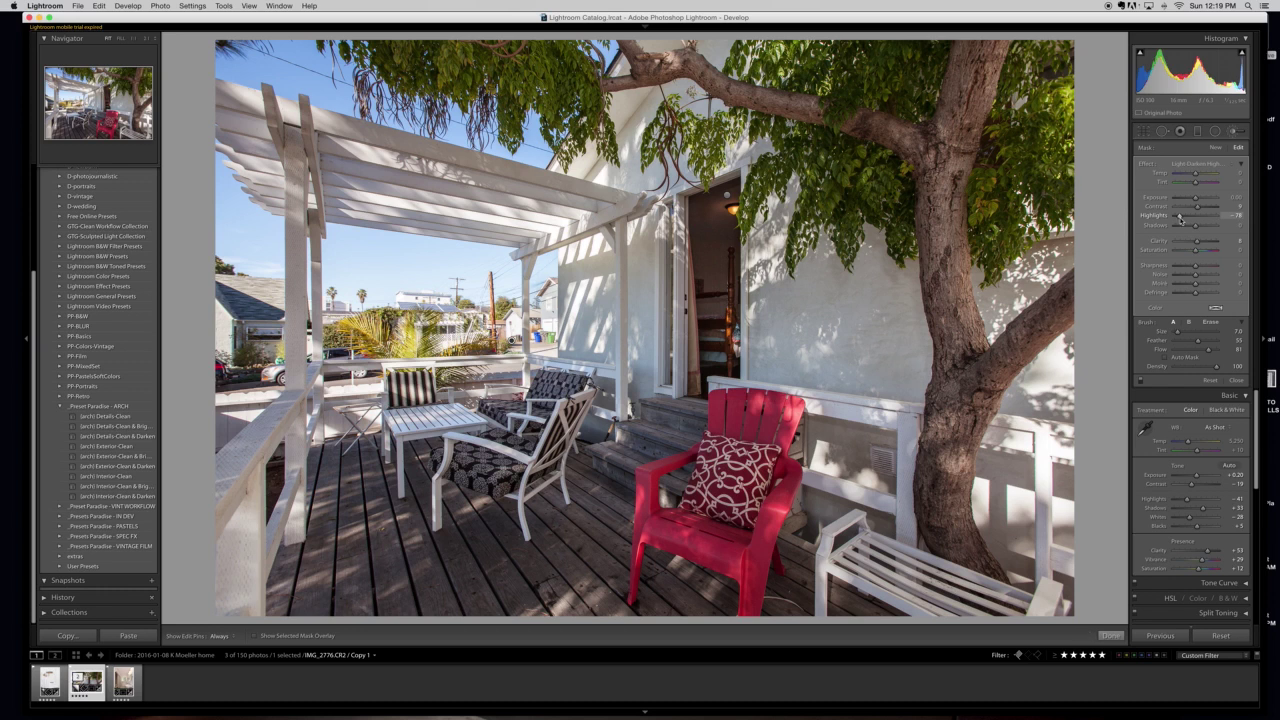
pyautogui.moveTo(1181, 217); pyautogui.dragTo(1186, 217)
pyautogui.click(1216, 147)
pyautogui.press('h')
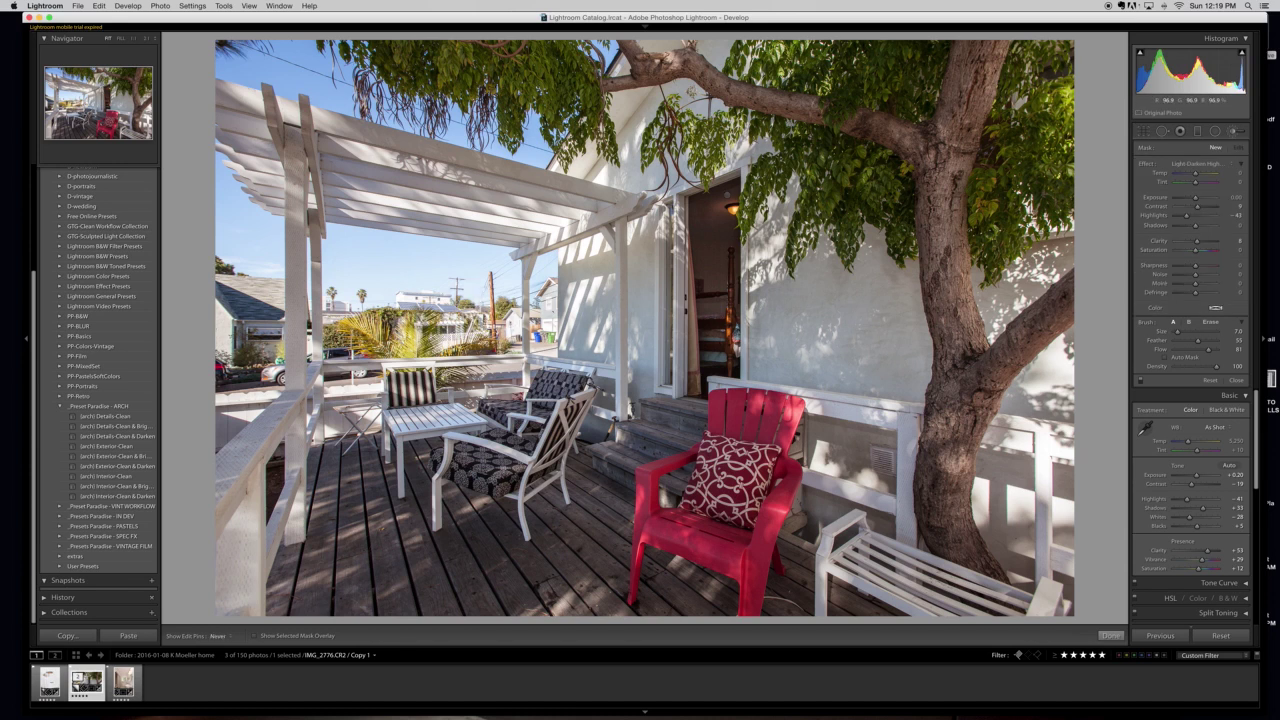
pyautogui.press('h')
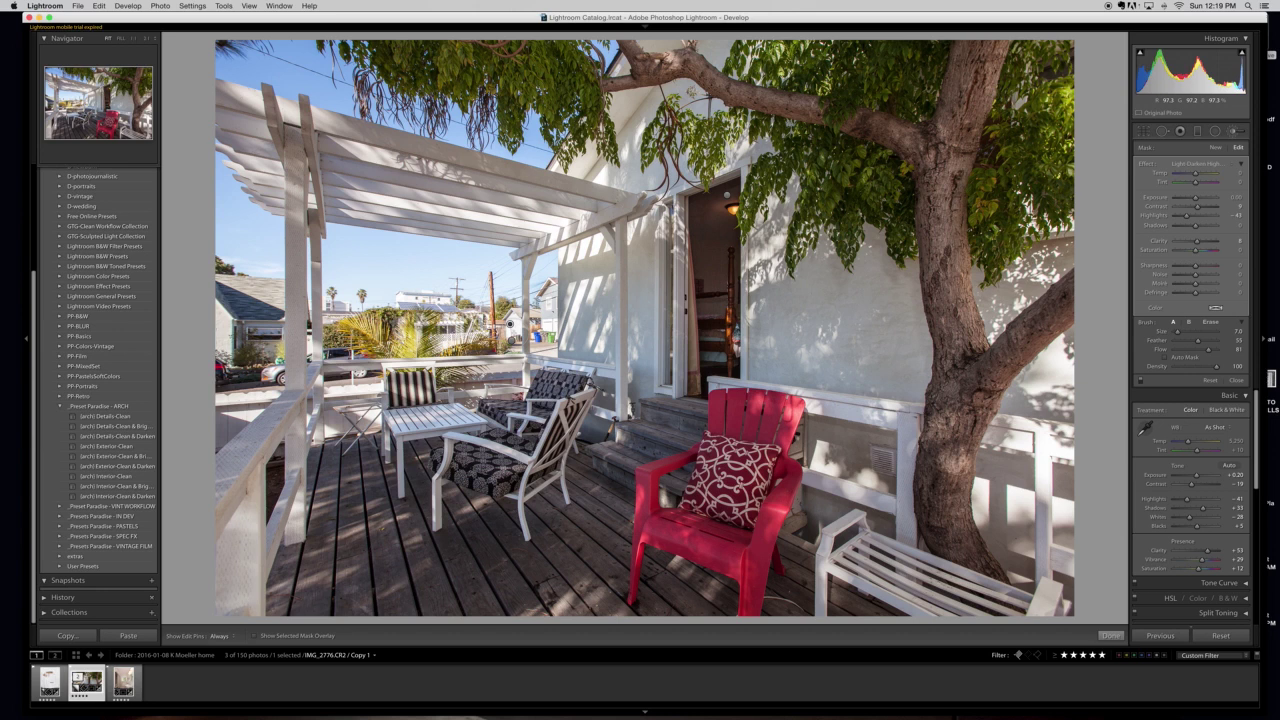
pyautogui.click(1110, 635)
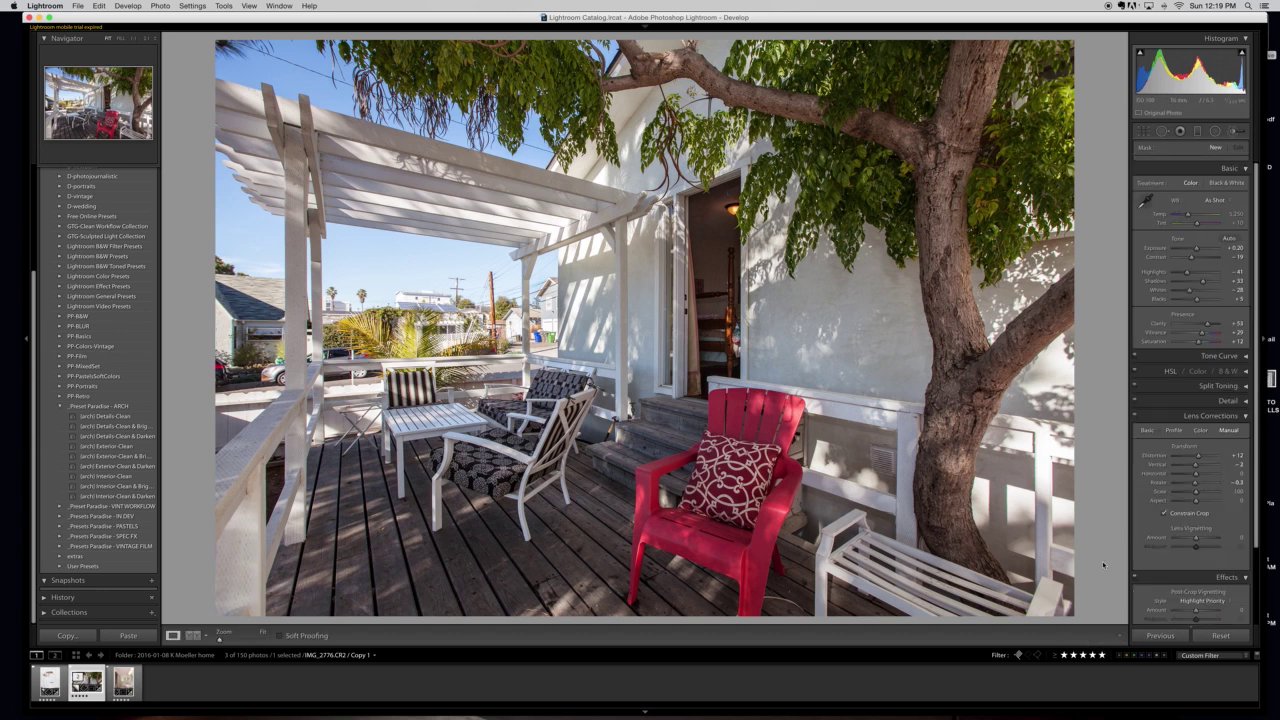
# On bathroom photo IMG_2788, try the (arch) Interior presets and keep Interior-Clean & Bright
pyautogui.click(138, 686)
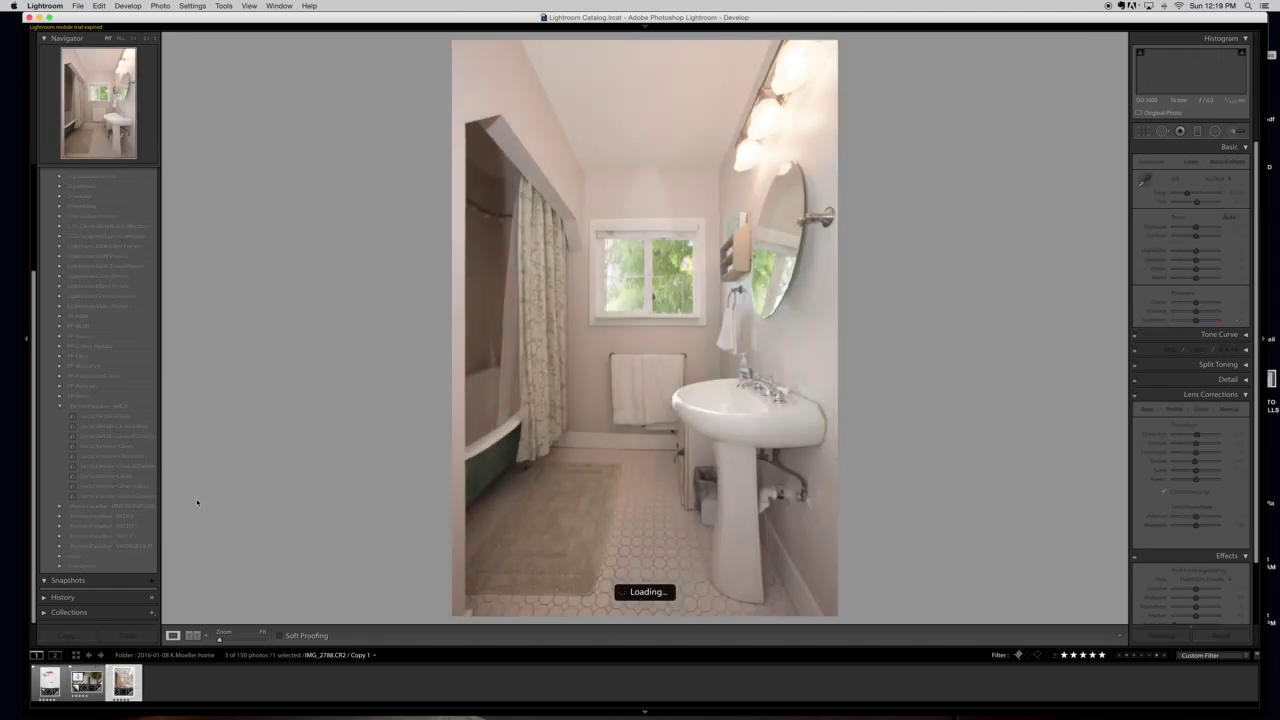
pyautogui.click(126, 478)
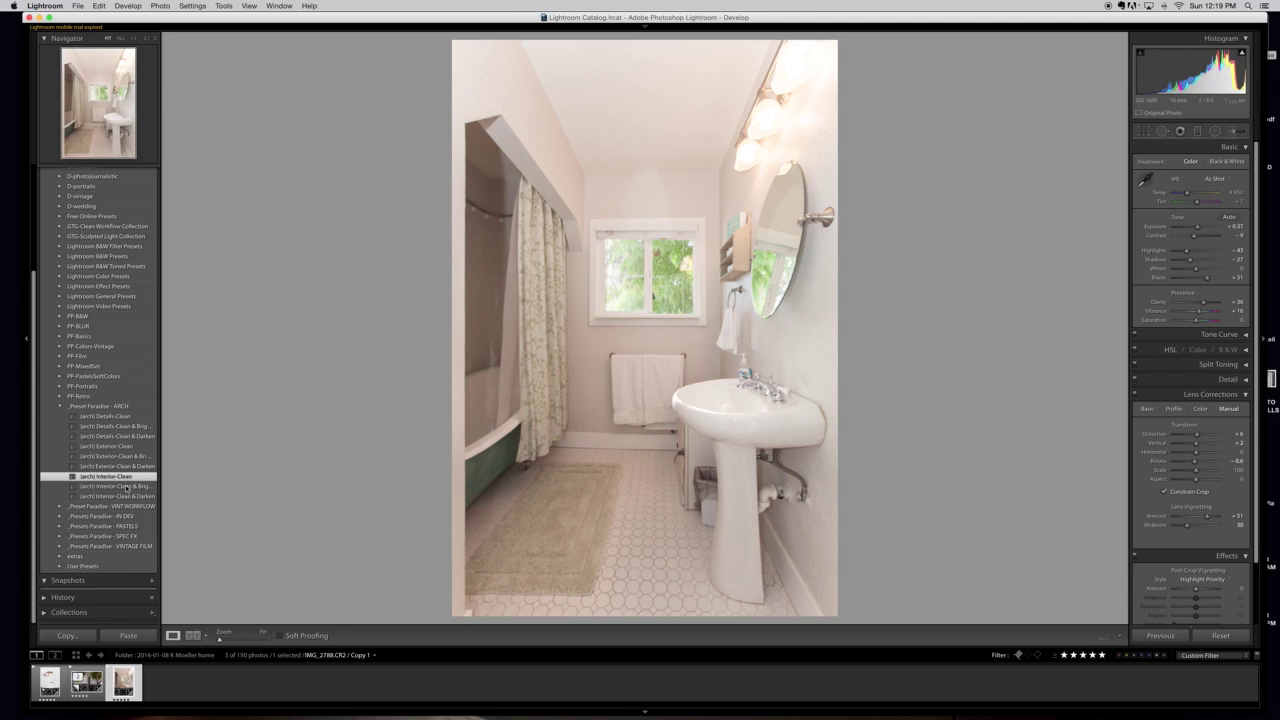
pyautogui.click(122, 486)
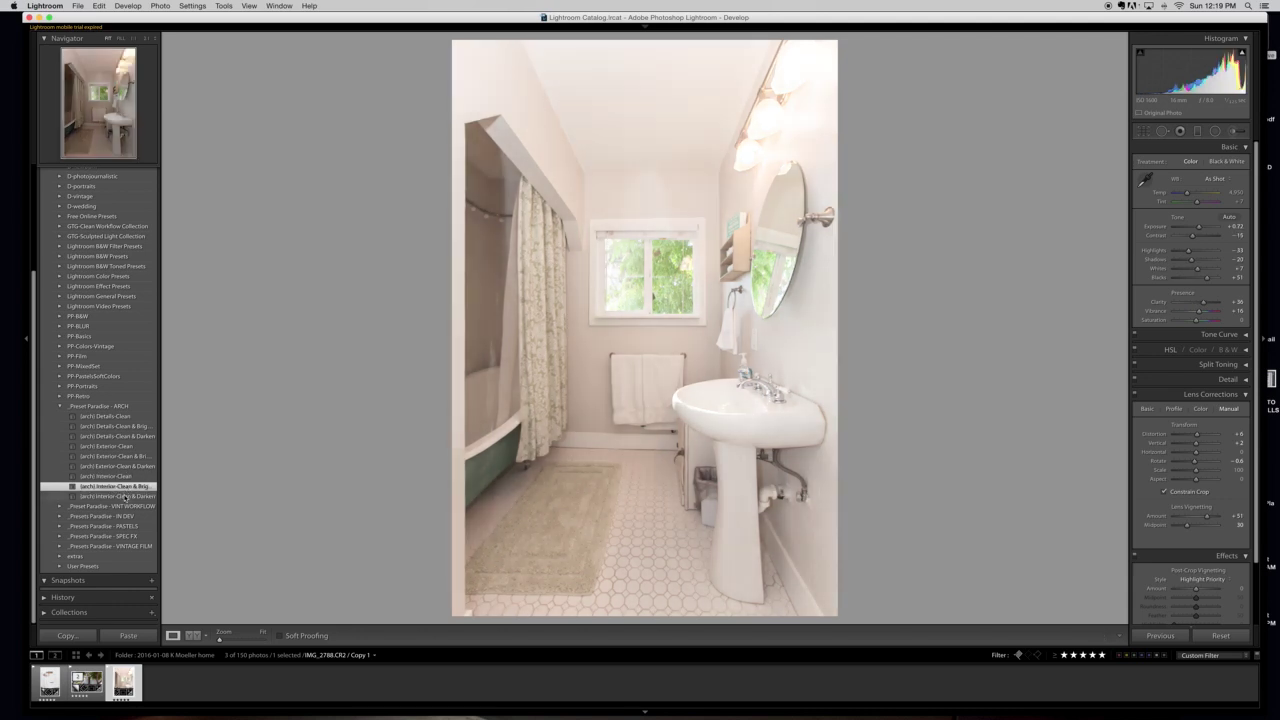
pyautogui.click(124, 496)
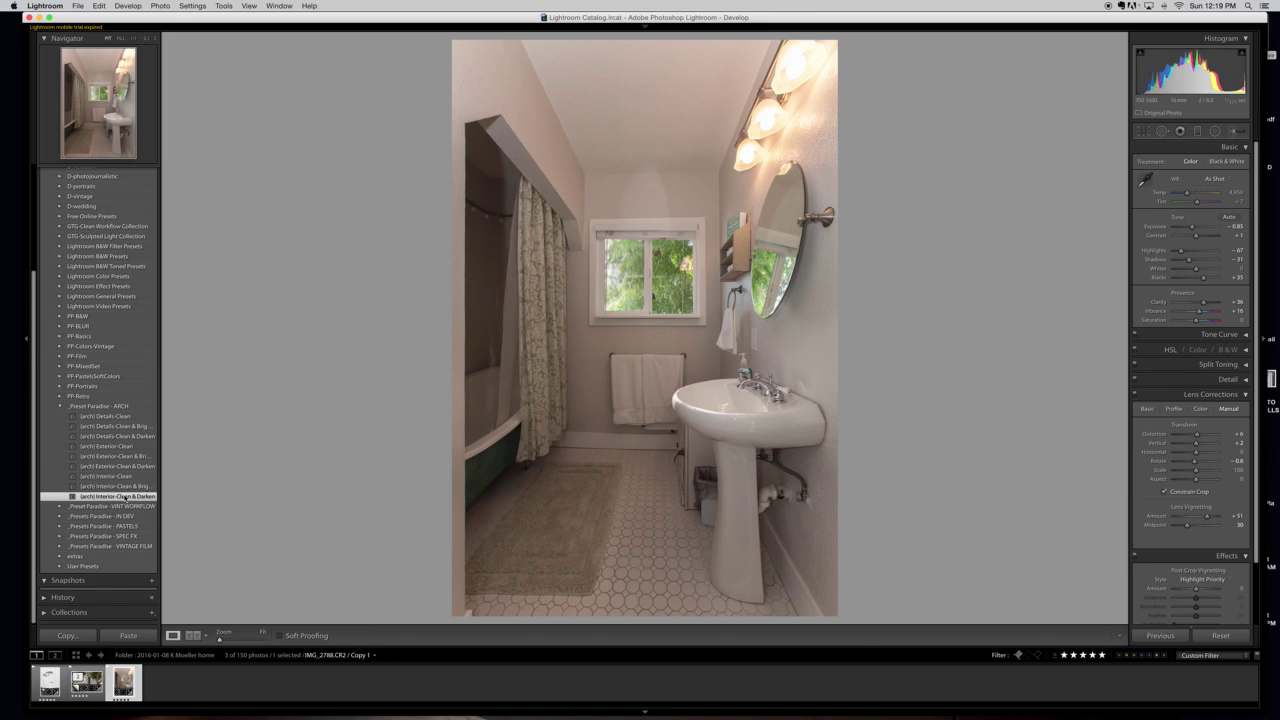
pyautogui.click(122, 488)
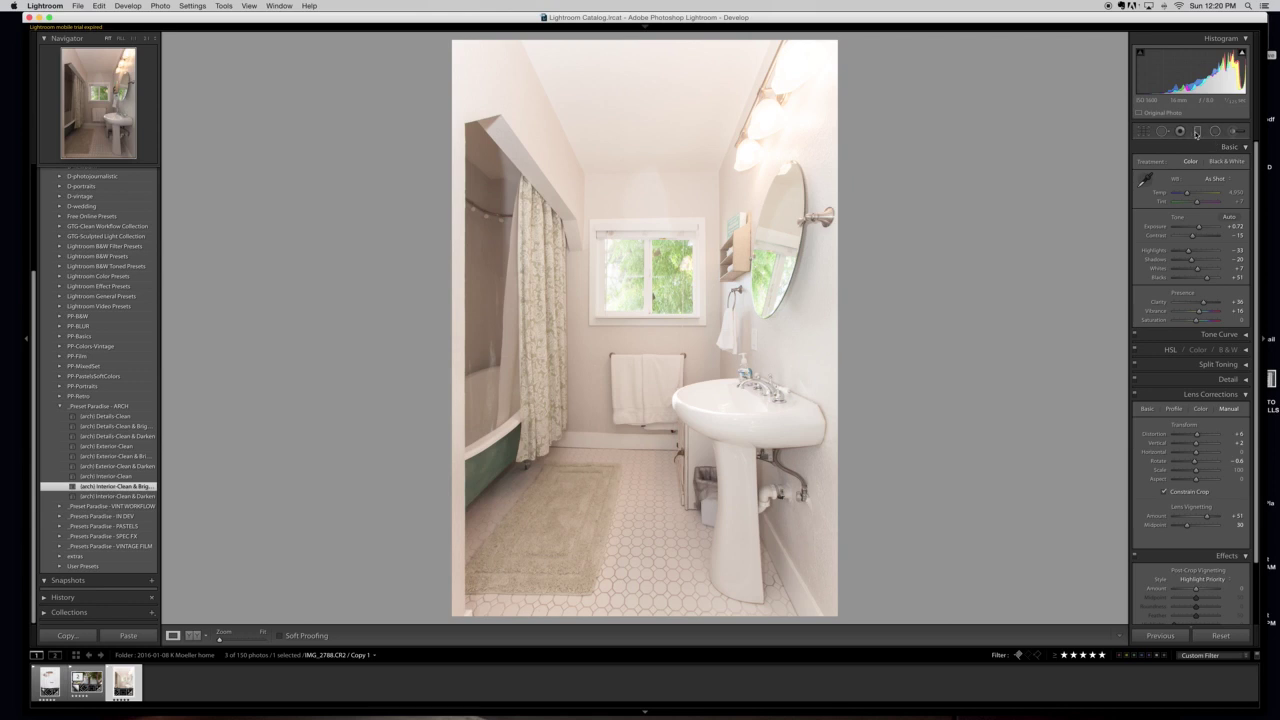
pyautogui.click(1197, 133)
# Add two Light-Darken Highlights graduated filters from the top with highlights −75 and clarity 12
pyautogui.click(1195, 162)
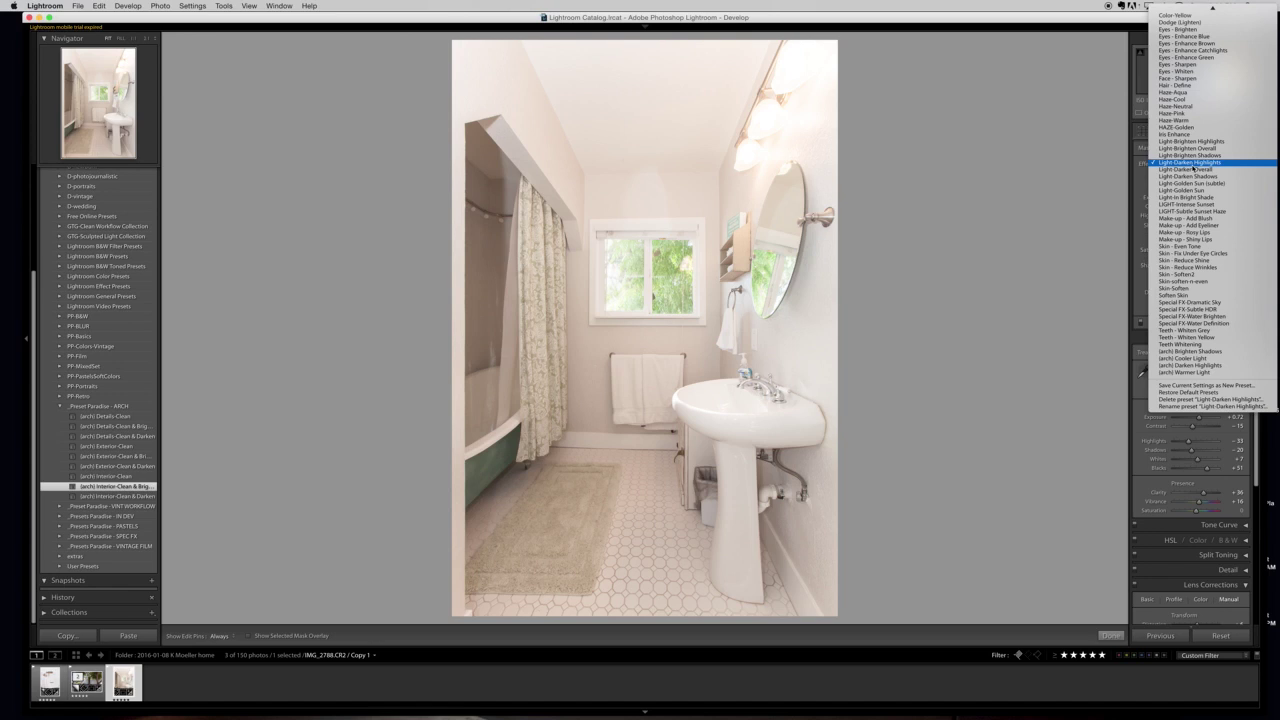
pyautogui.click(1193, 165)
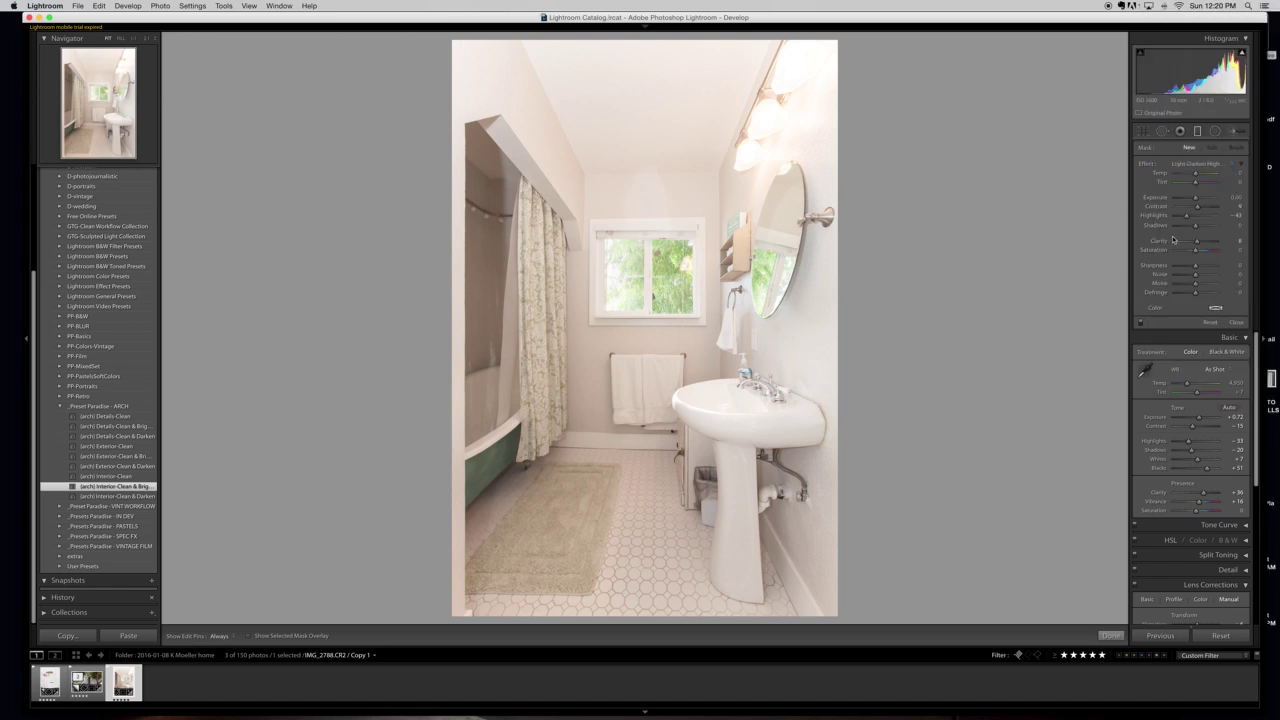
pyautogui.moveTo(1187, 219); pyautogui.dragTo(1179, 217)
pyautogui.moveTo(799, 88); pyautogui.dragTo(738, 229)
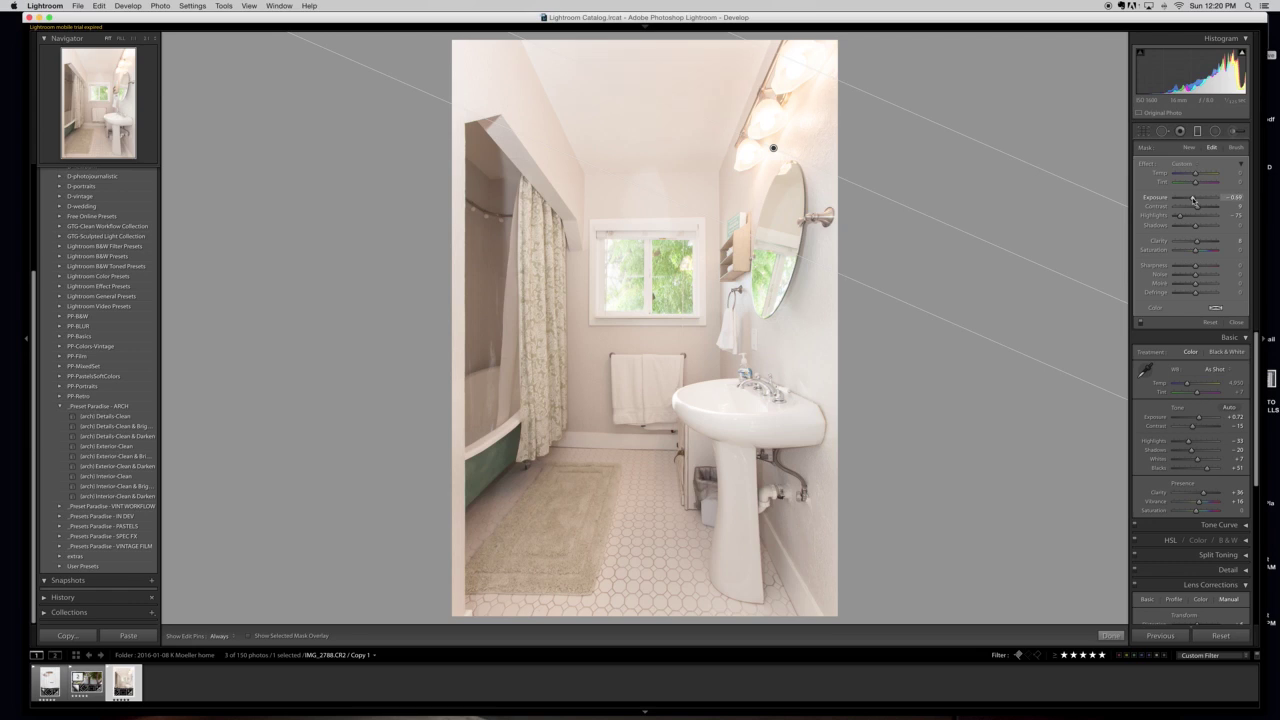
pyautogui.moveTo(1196, 243); pyautogui.dragTo(1199, 243)
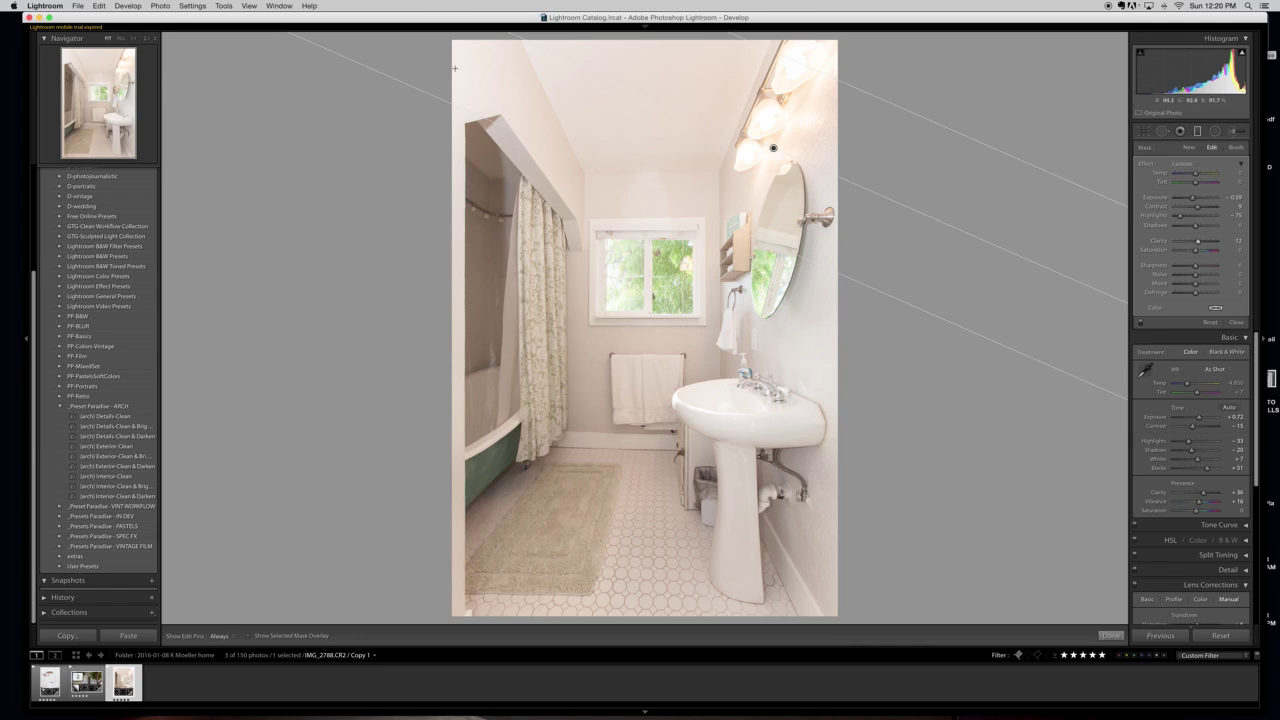
pyautogui.moveTo(455, 68); pyautogui.dragTo(535, 106)
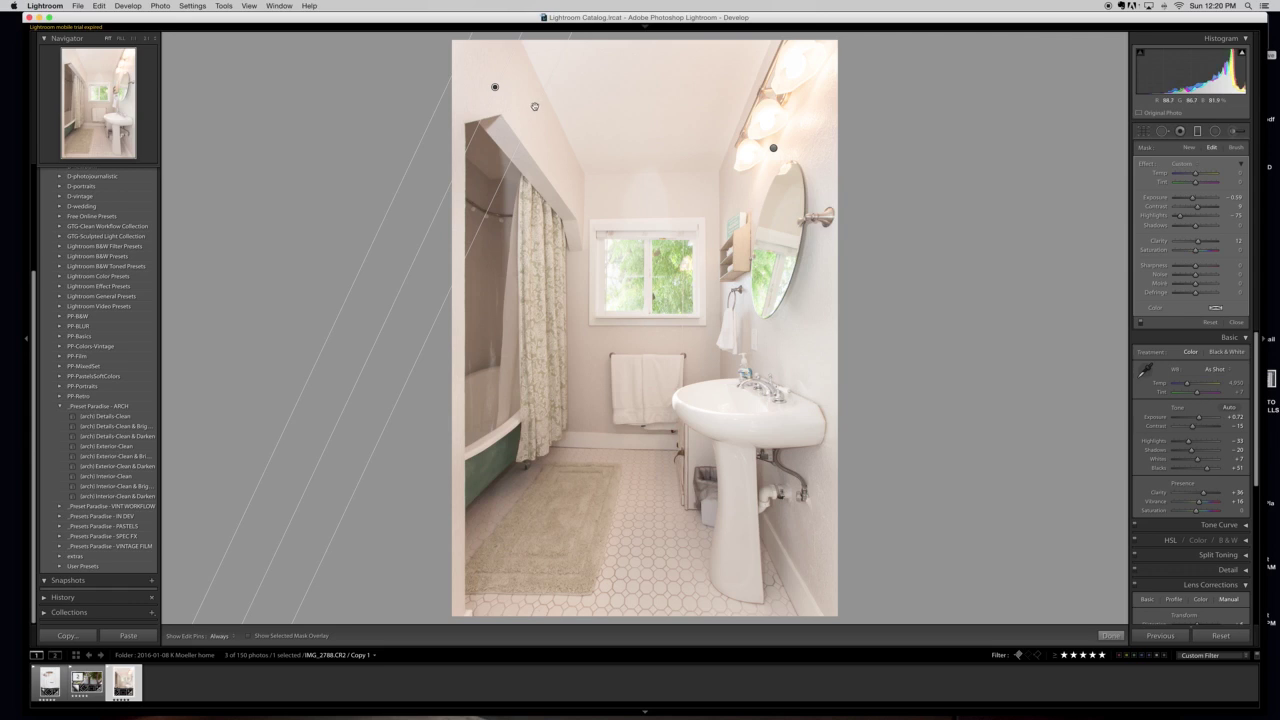
pyautogui.click(1110, 635)
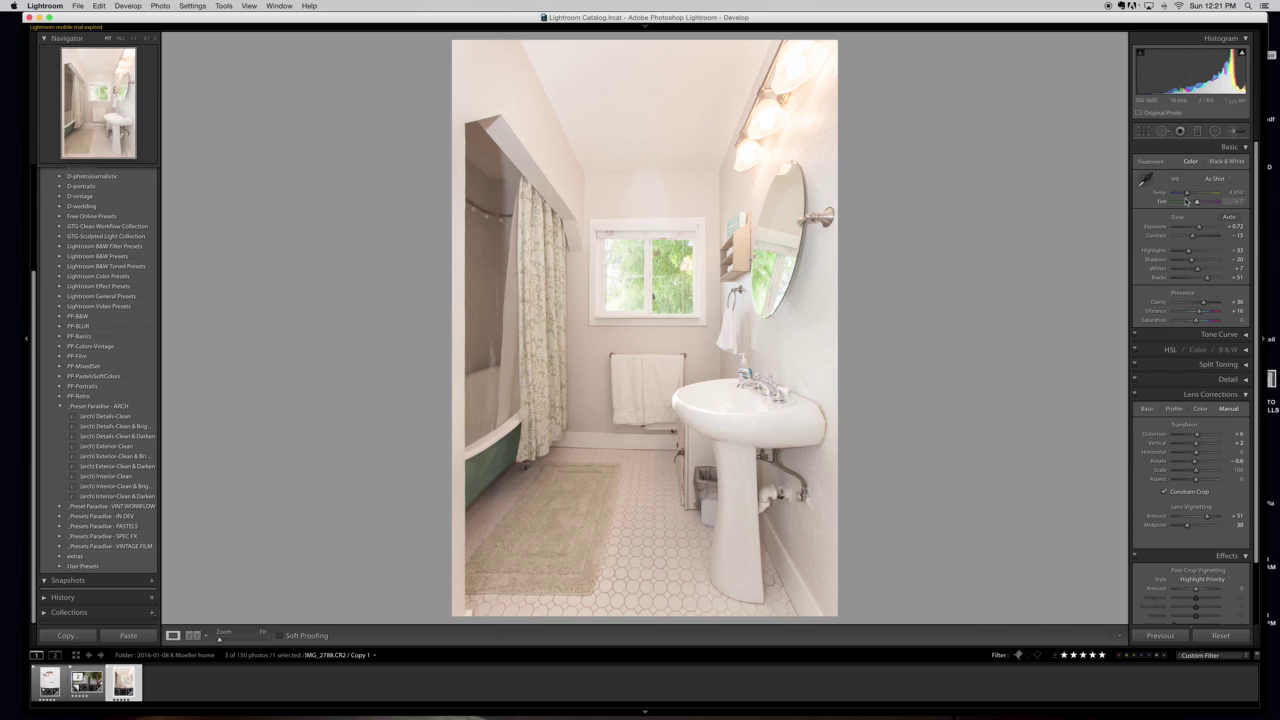
# Nudge the Temp slider left for a slightly cooler Custom white balance
pyautogui.moveTo(1188, 194); pyautogui.dragTo(1185, 195)
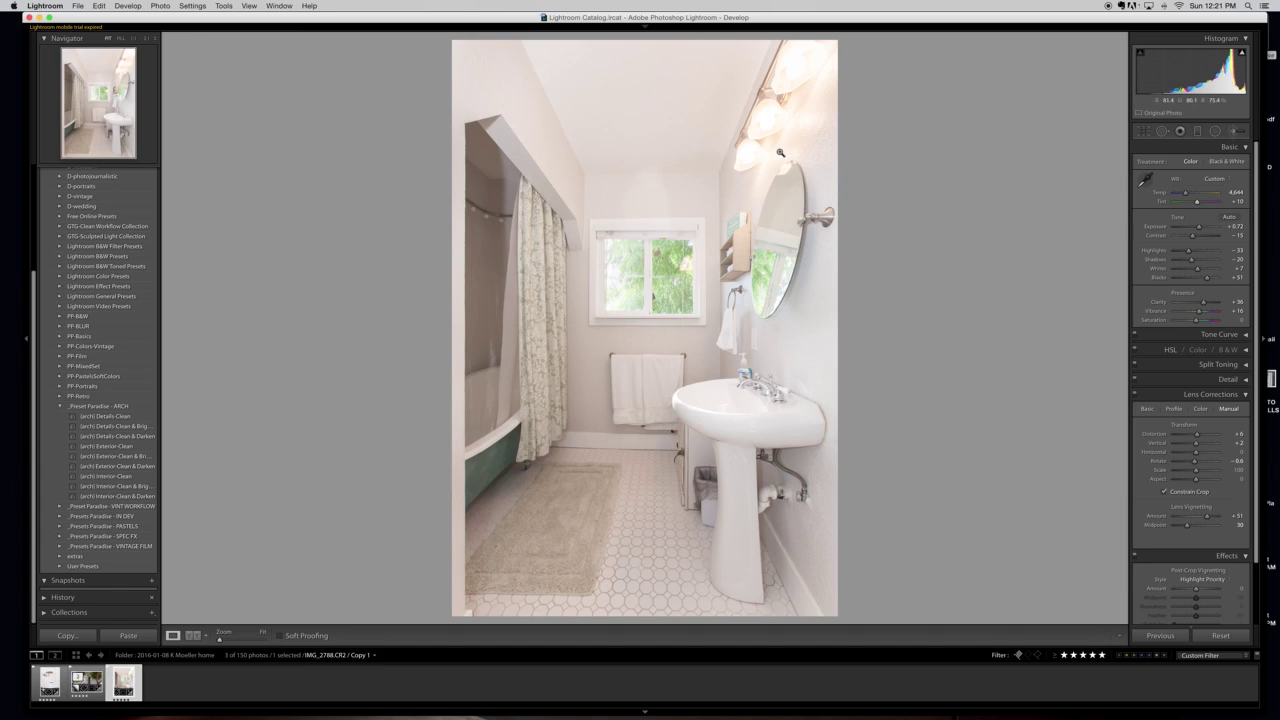
# Paint a Color-Warmer Light brush stroke with Flow 78 and Temp 15 over the sink
pyautogui.click(1236, 134)
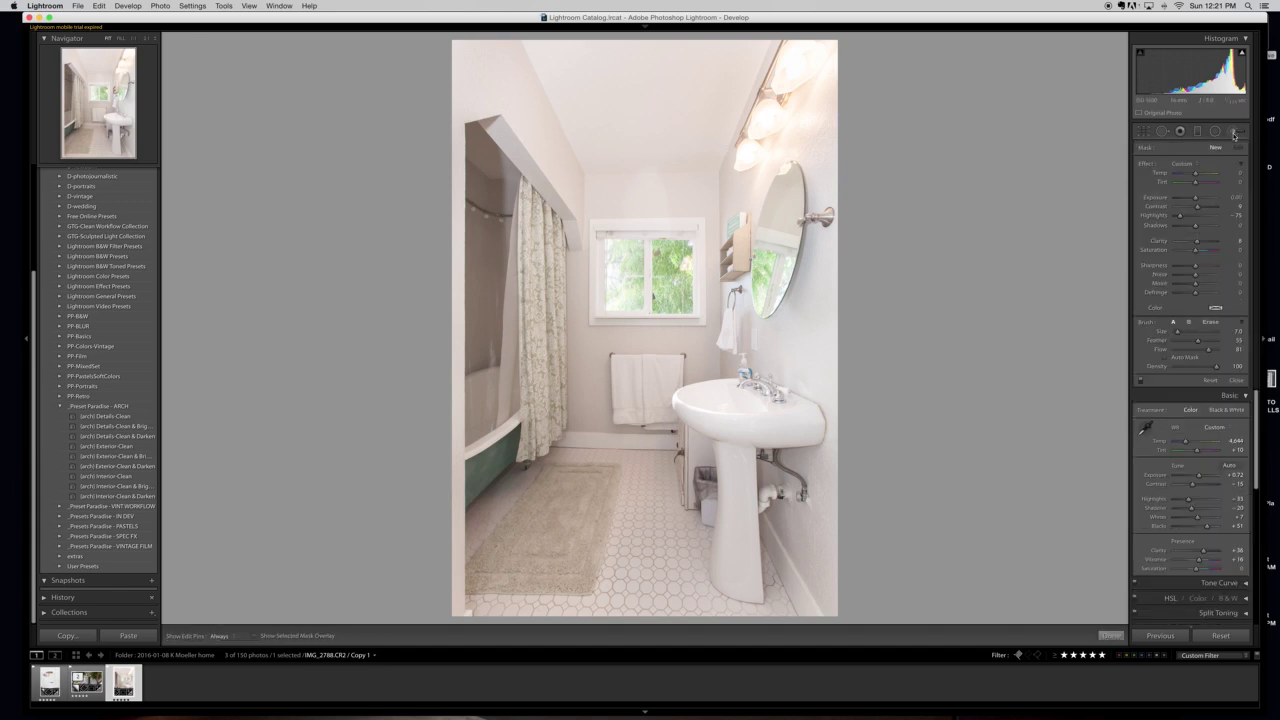
pyautogui.click(1182, 163)
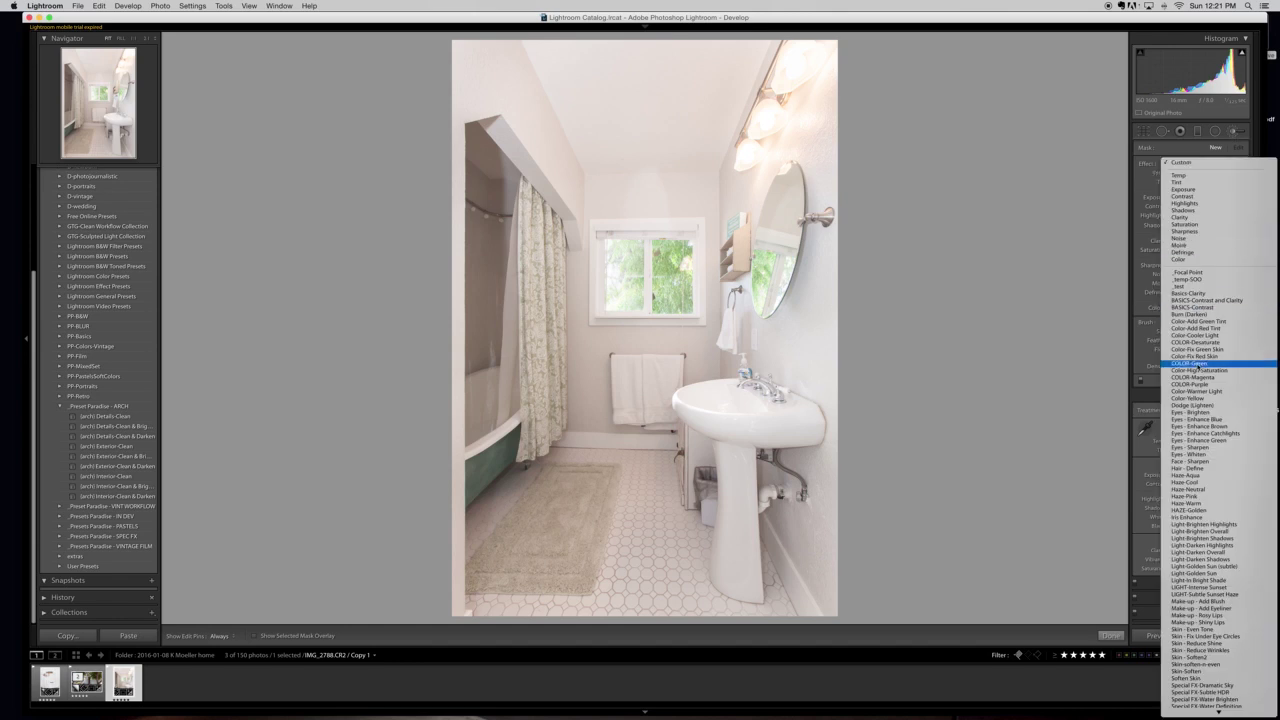
pyautogui.click(1192, 391)
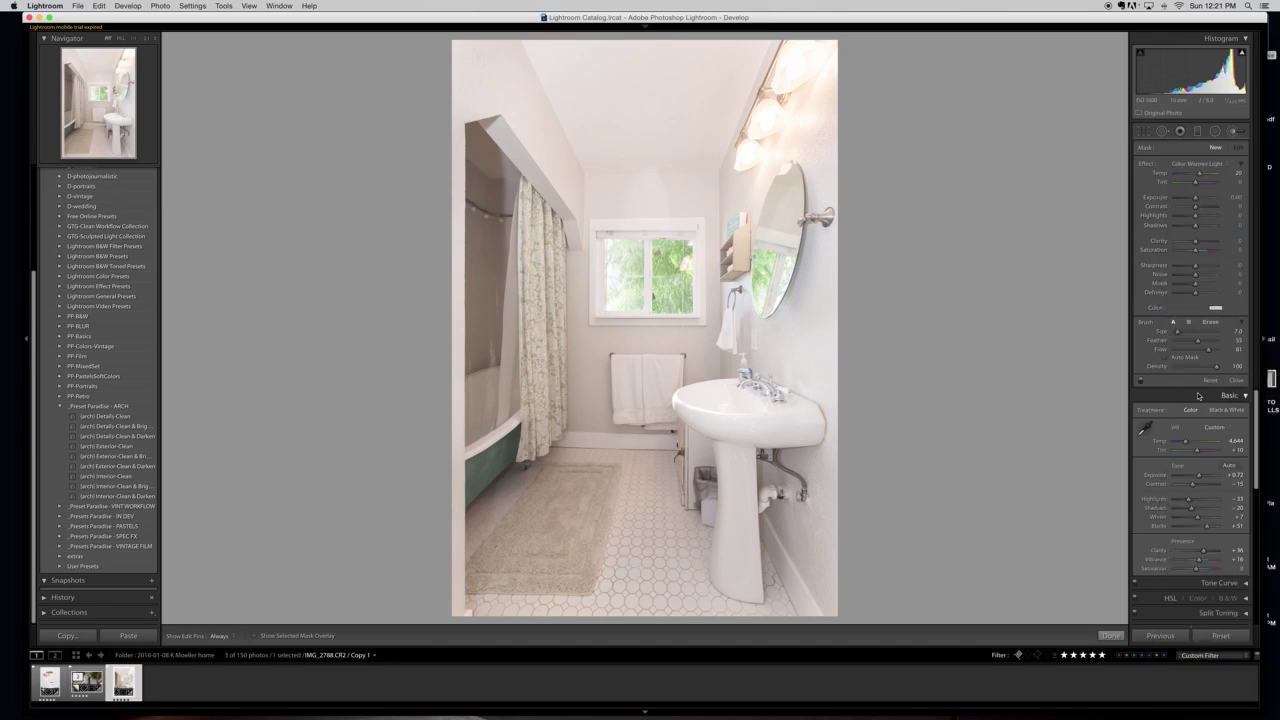
pyautogui.moveTo(1209, 350); pyautogui.dragTo(1206, 351)
pyautogui.moveTo(1200, 174); pyautogui.dragTo(1197, 174)
pyautogui.scroll(4, 778, 368)
pyautogui.press('h')
pyautogui.click(813, 423)
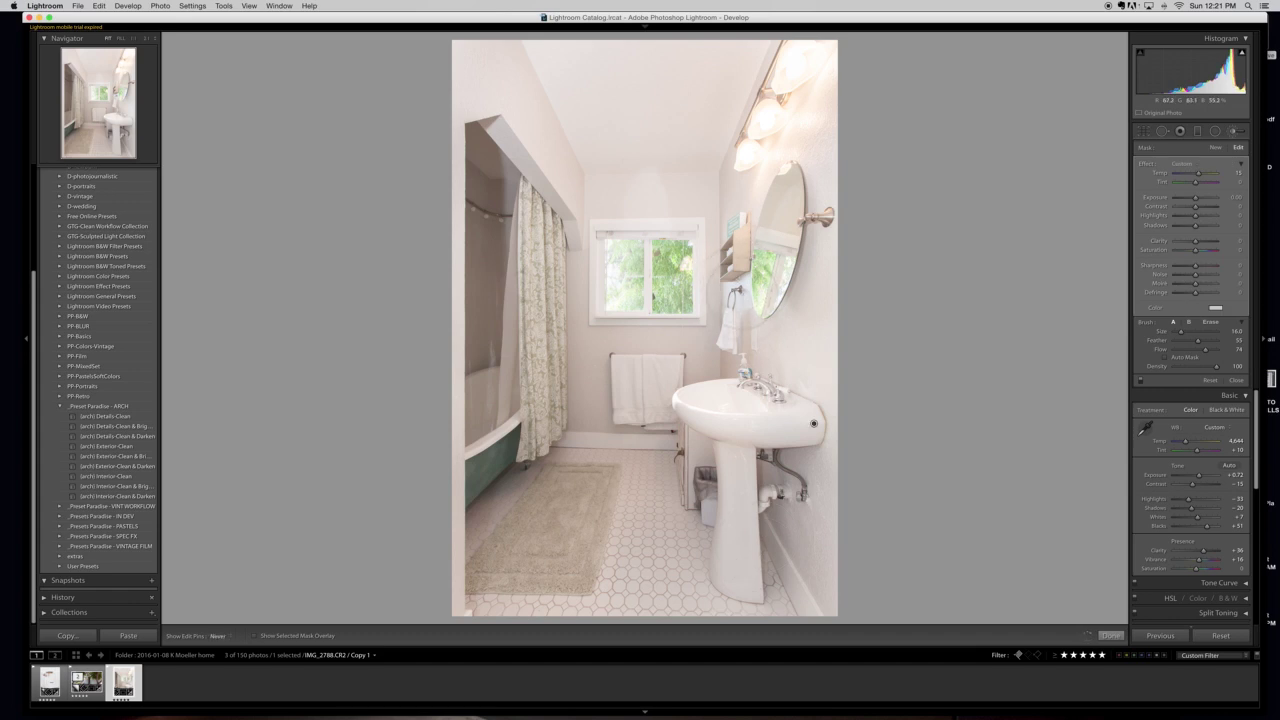
pyautogui.click(1110, 635)
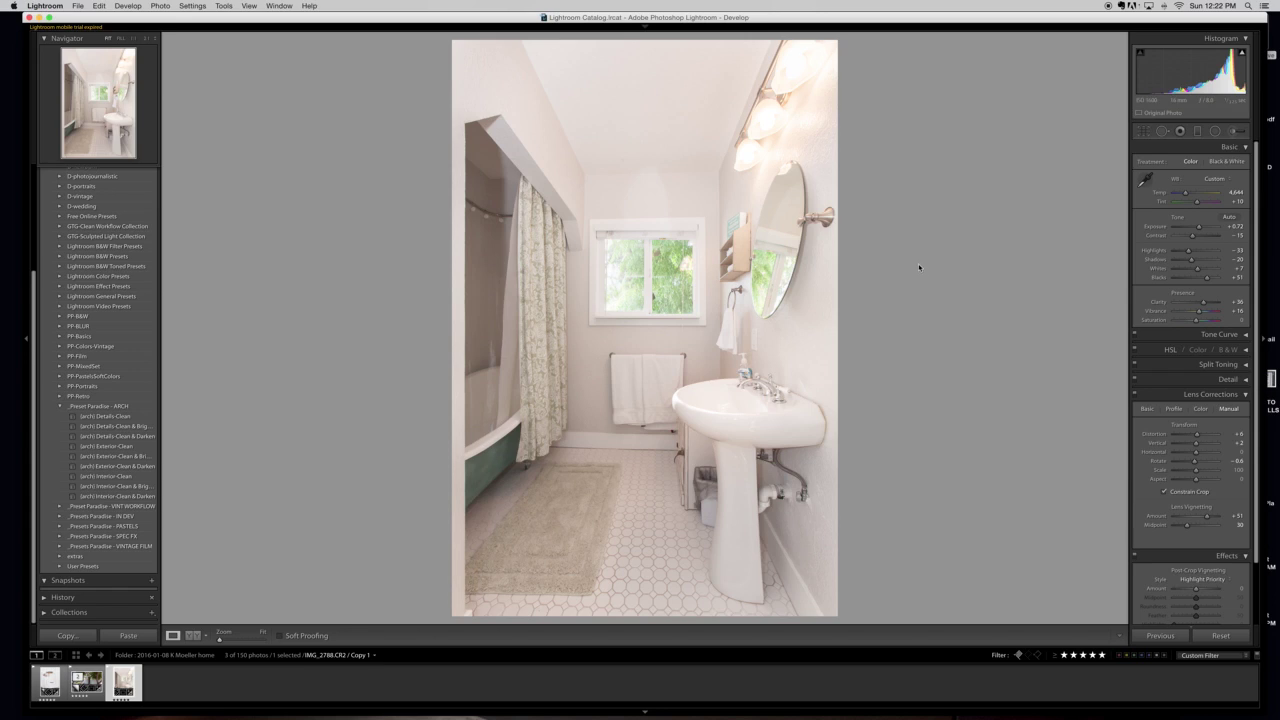
# Set up a Light-Brighten Shadows brush with Flow 86 and Size 10
pyautogui.click(1236, 133)
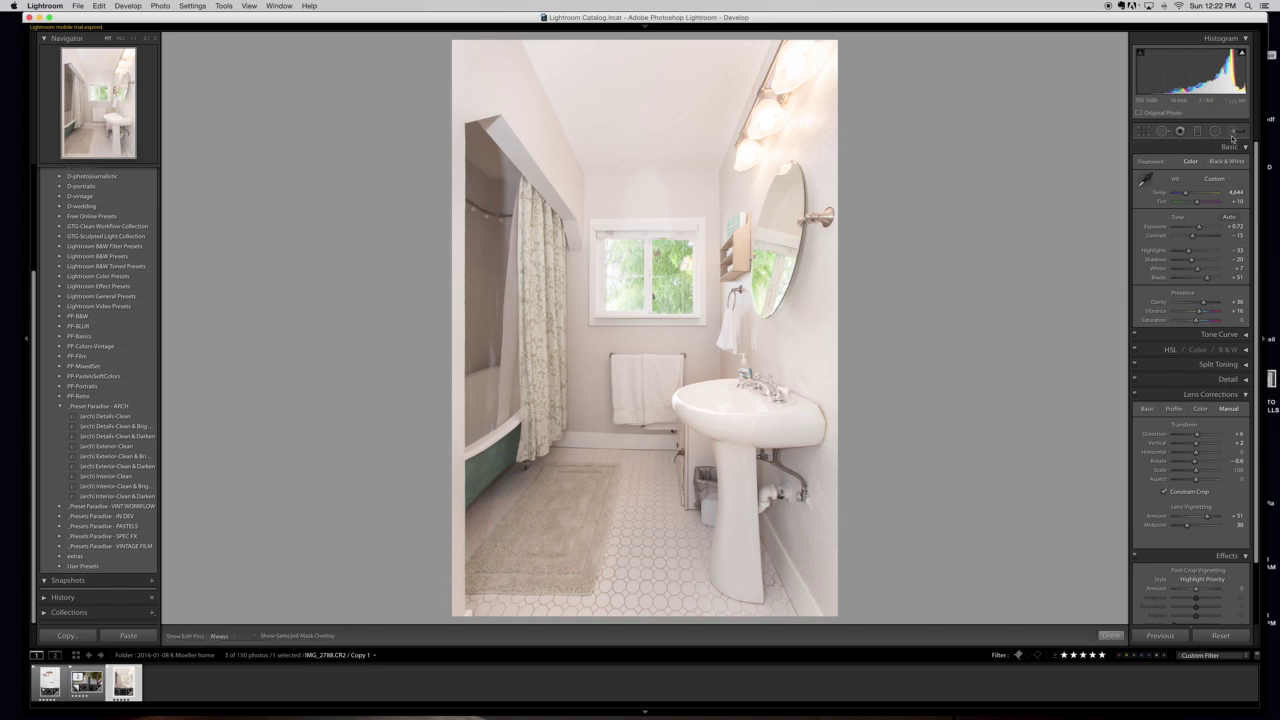
pyautogui.click(1185, 164)
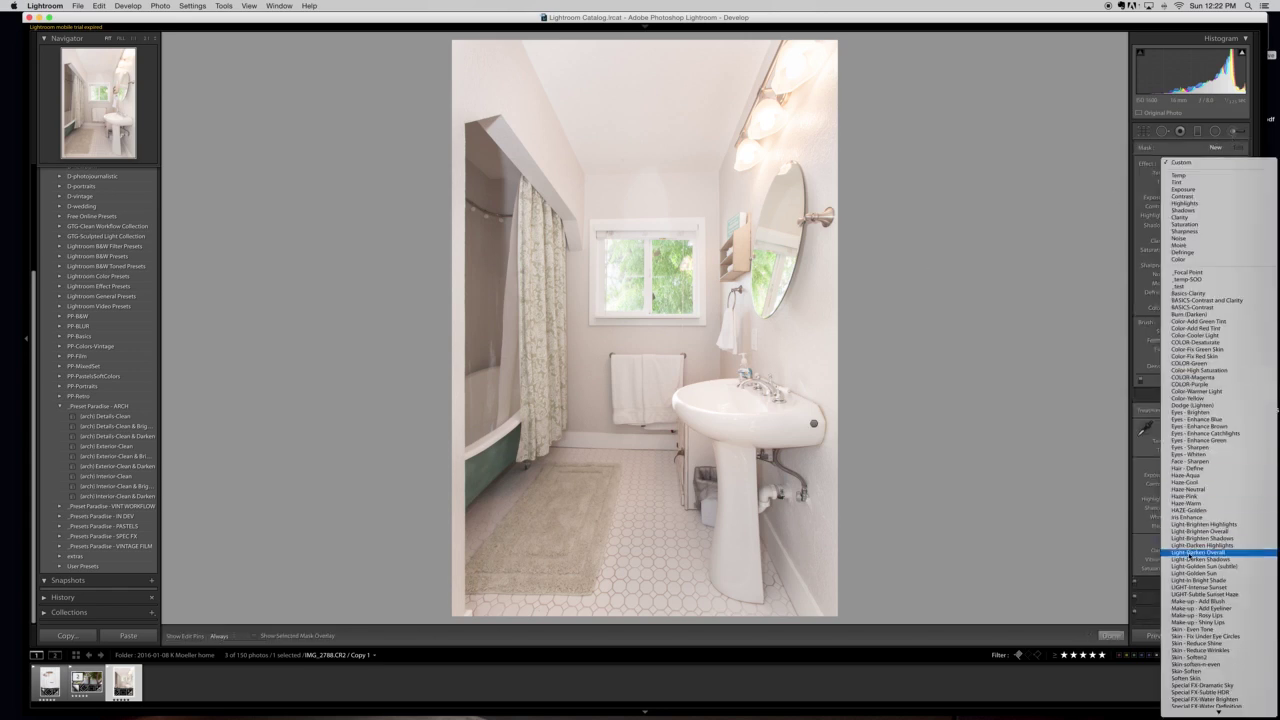
pyautogui.click(1200, 538)
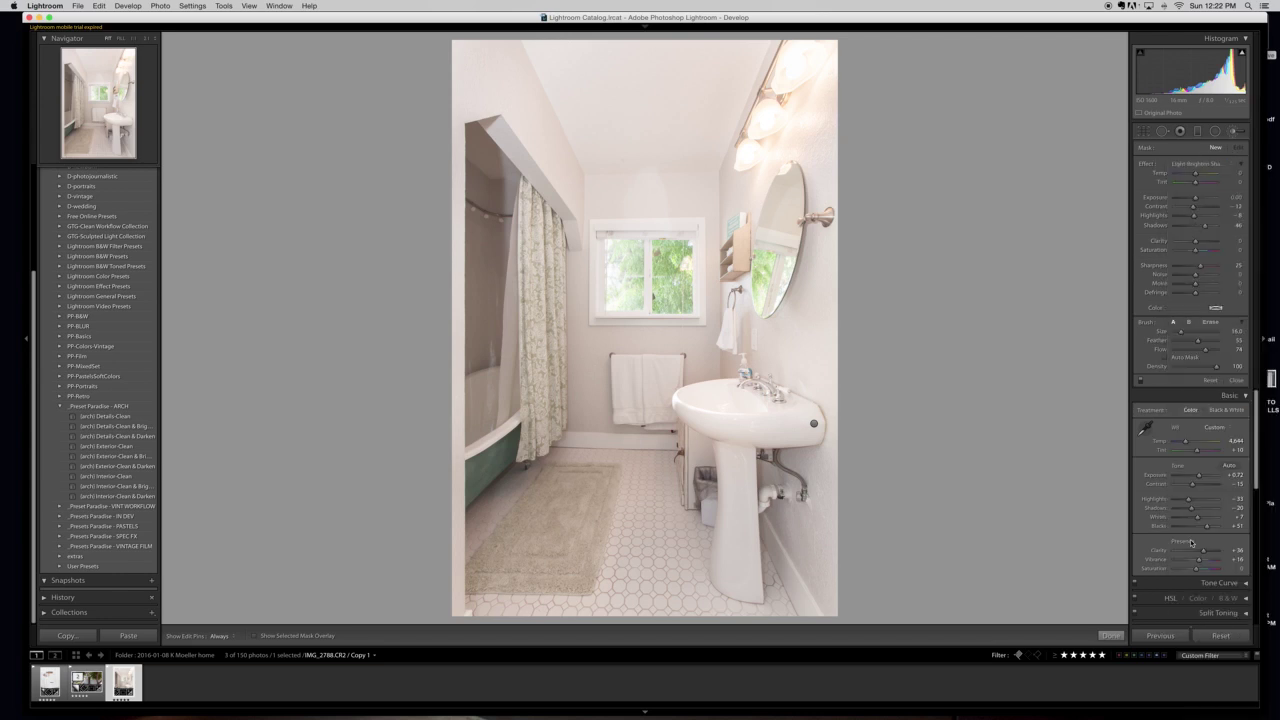
pyautogui.moveTo(1205, 349); pyautogui.dragTo(1211, 349)
pyautogui.press('[')
pyautogui.press('[')
pyautogui.press('[')
pyautogui.press('[')
pyautogui.press('h')
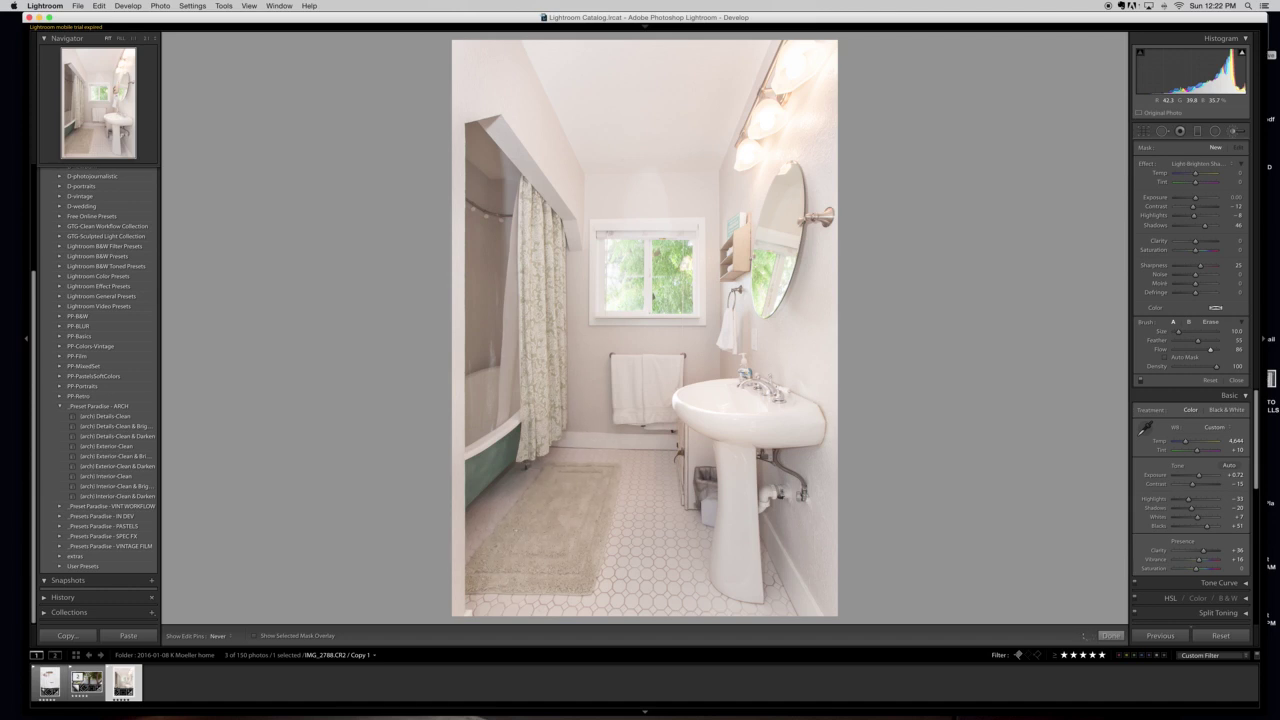
# Paint a new brush adjustment over the dark upper-left of the tub alcove
pyautogui.moveTo(814, 423); pyautogui.dragTo(493, 172)
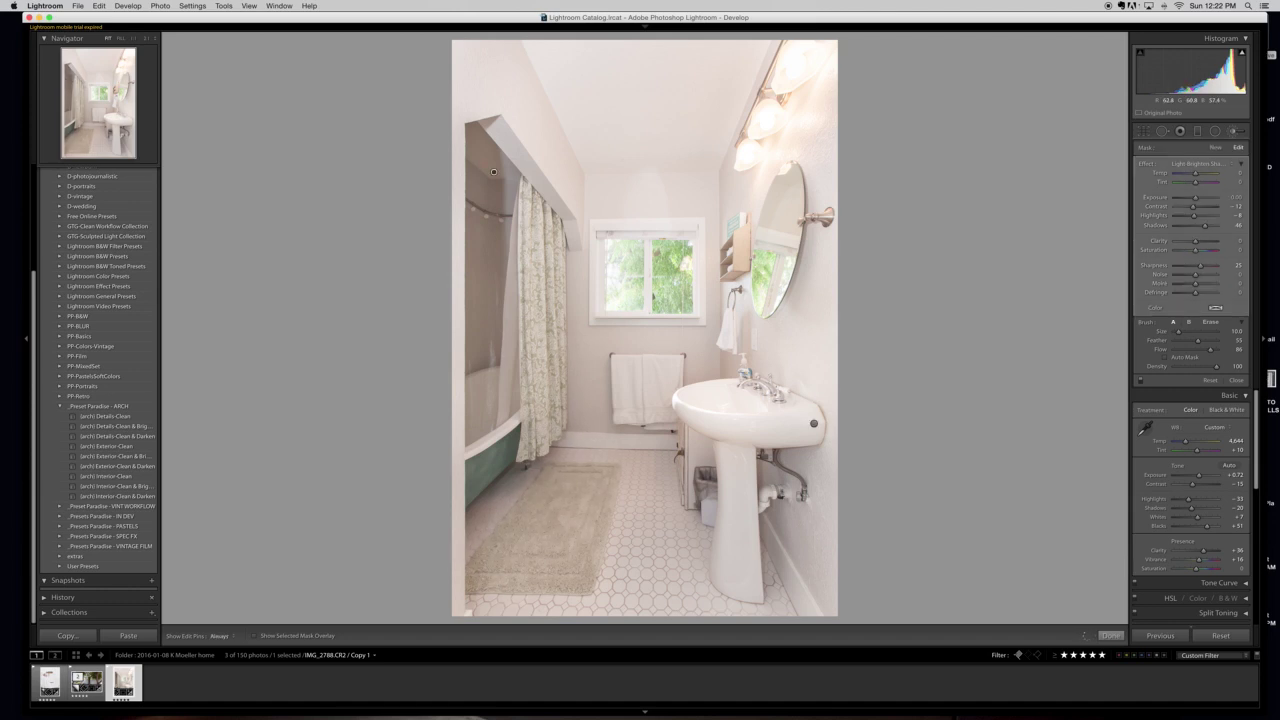
pyautogui.click(1216, 148)
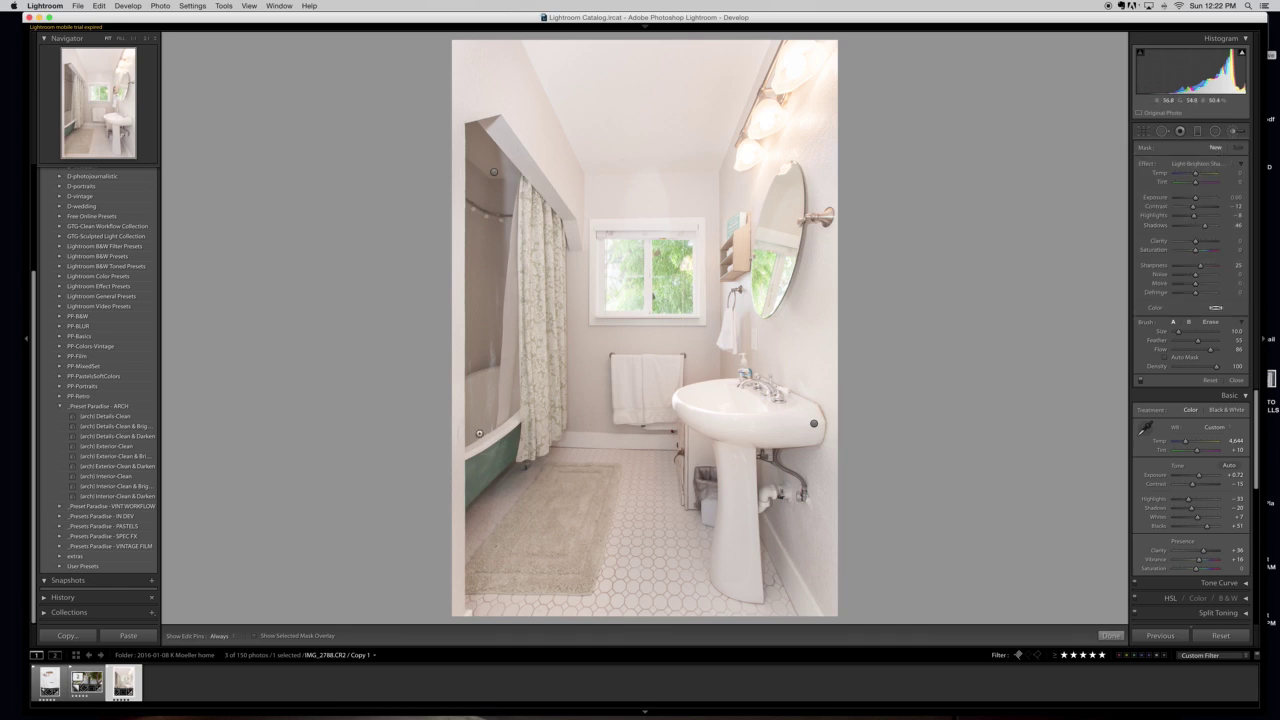
pyautogui.press('h')
pyautogui.moveTo(481, 155); pyautogui.dragTo(480, 212)
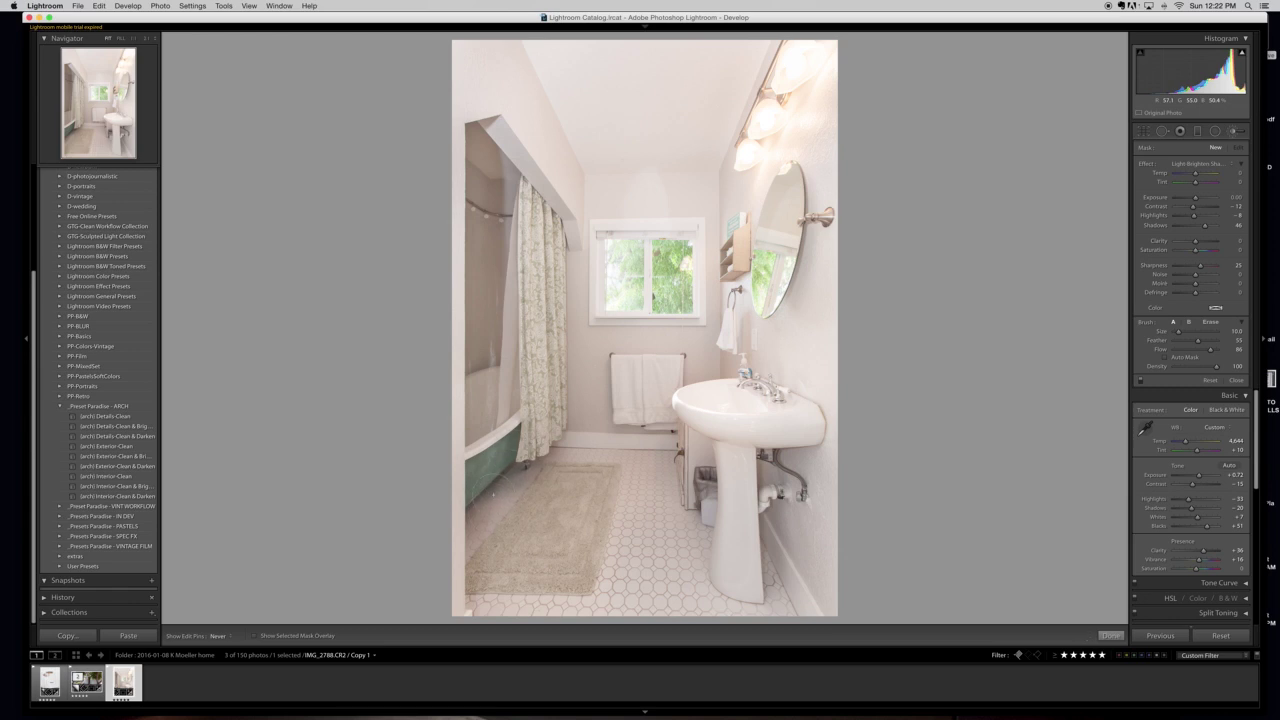
pyautogui.click(1110, 635)
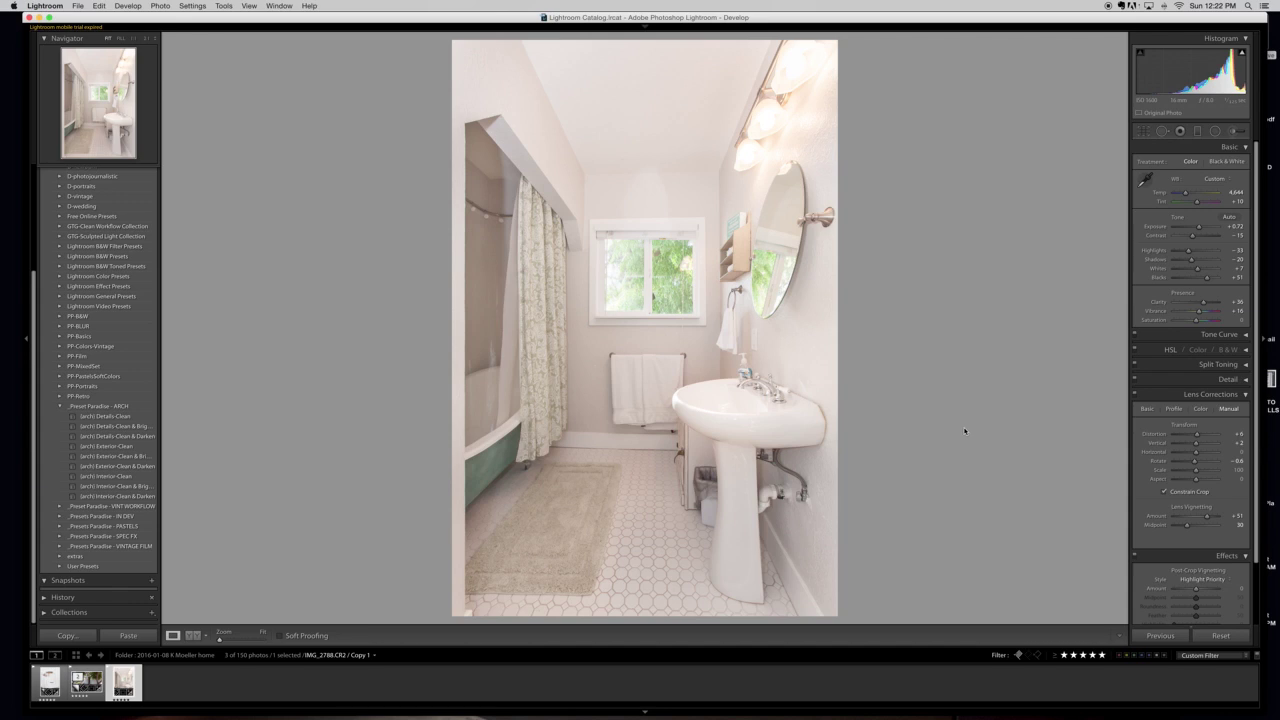
pyautogui.click(1221, 636)
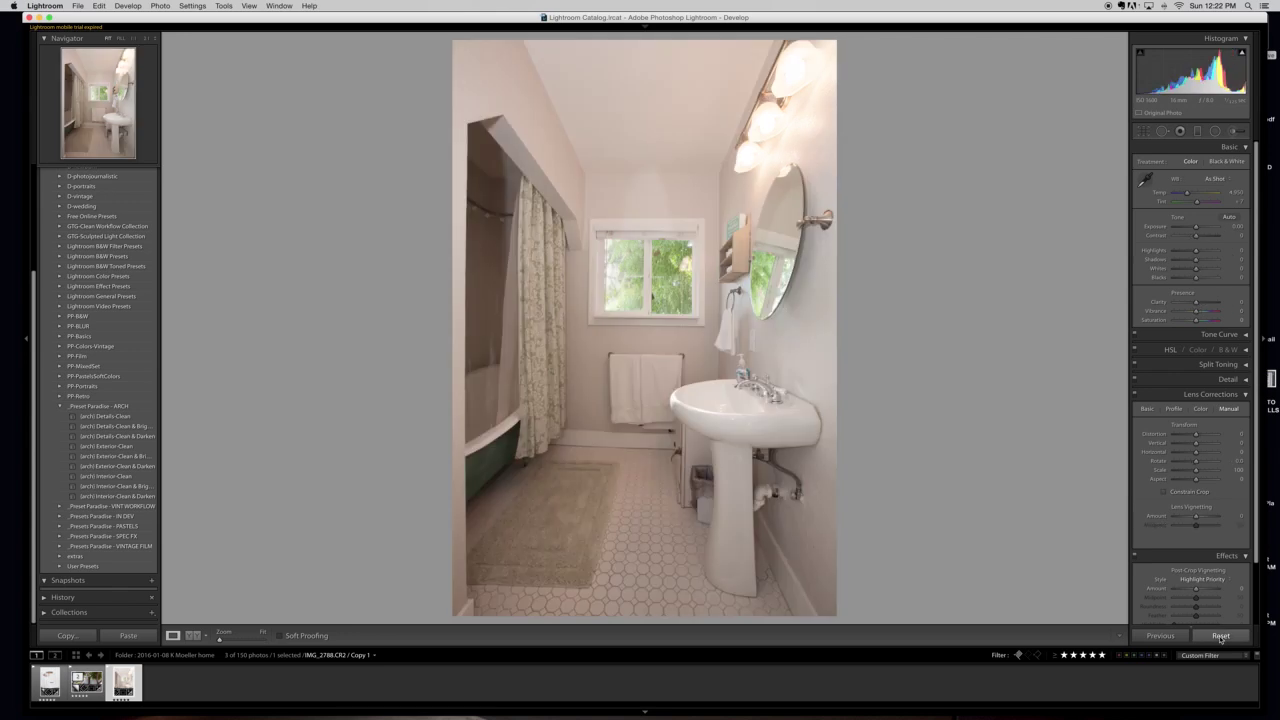
pyautogui.press('super+z')
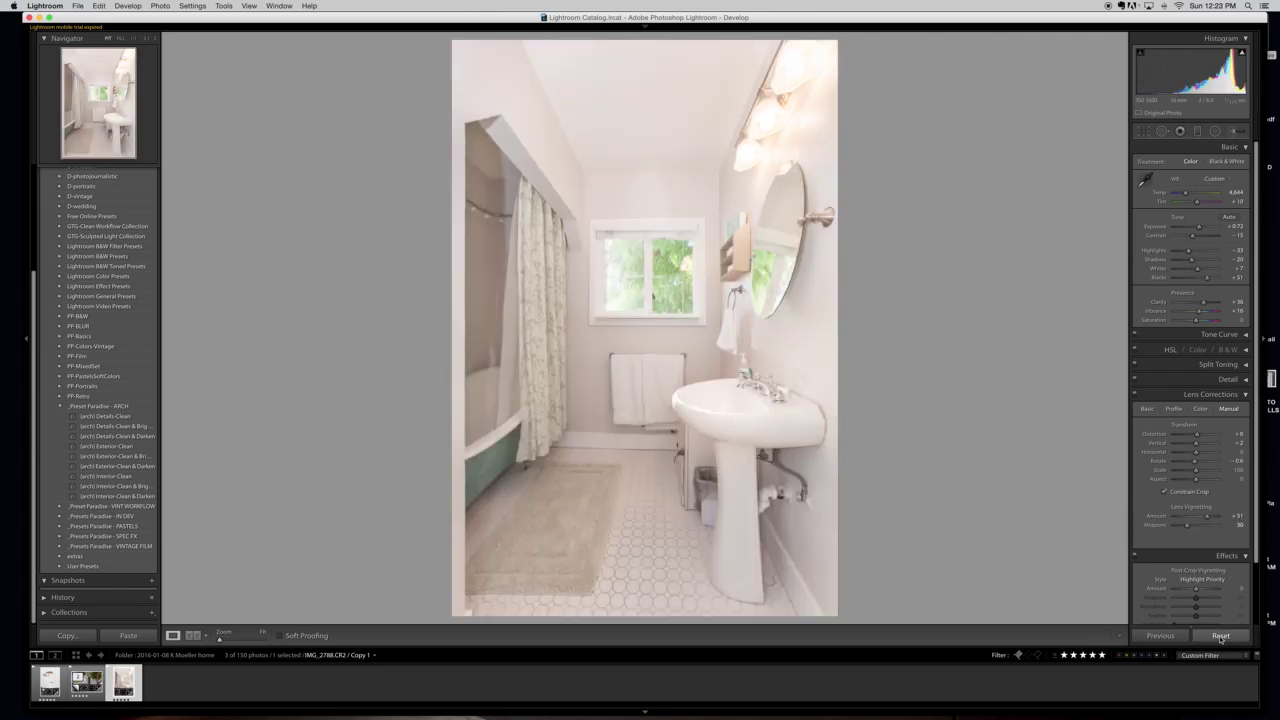
pyautogui.click(1221, 636)
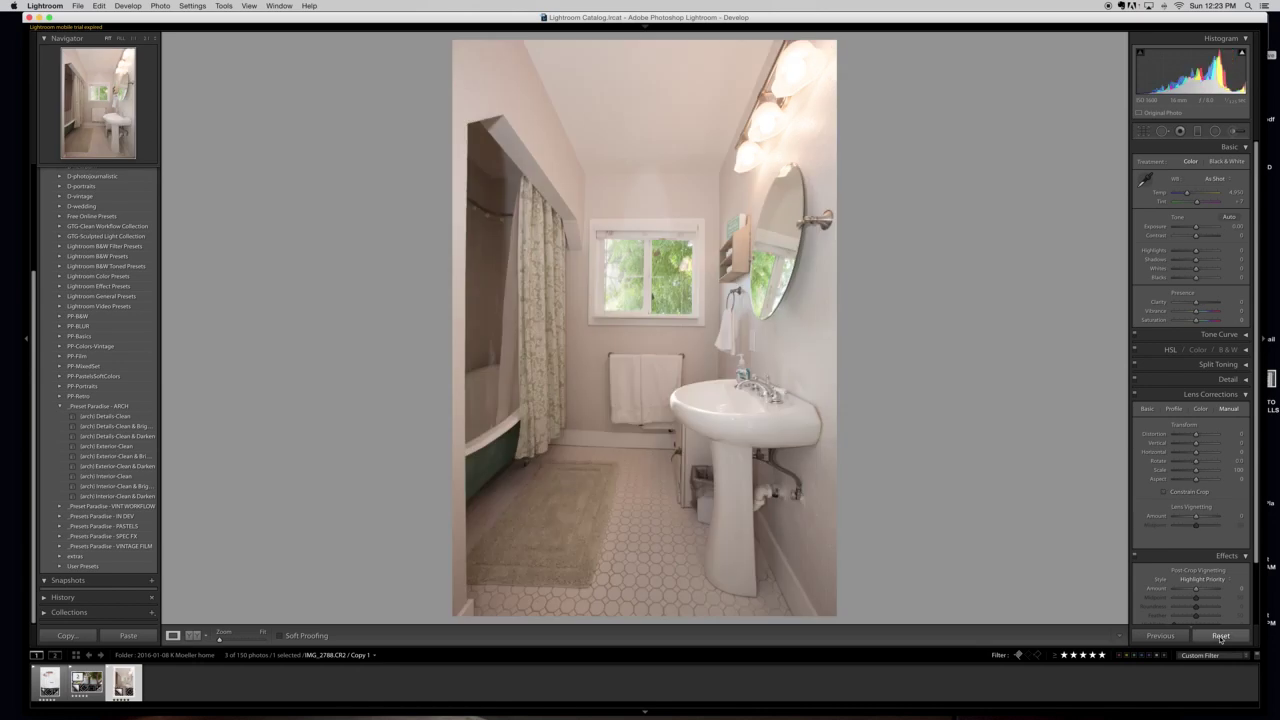
pyautogui.press('super+z')
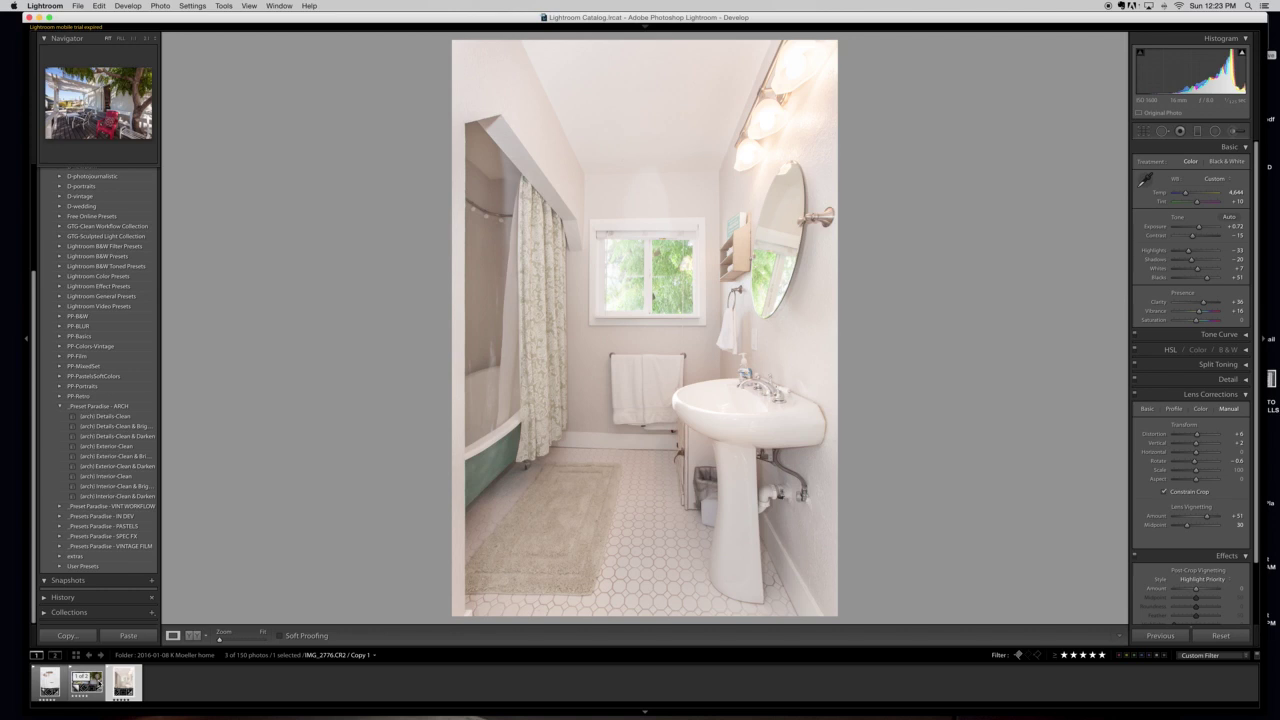
# Compare the porch deck photo against its original twice, then switch to the bottle still life
pyautogui.click(86, 683)
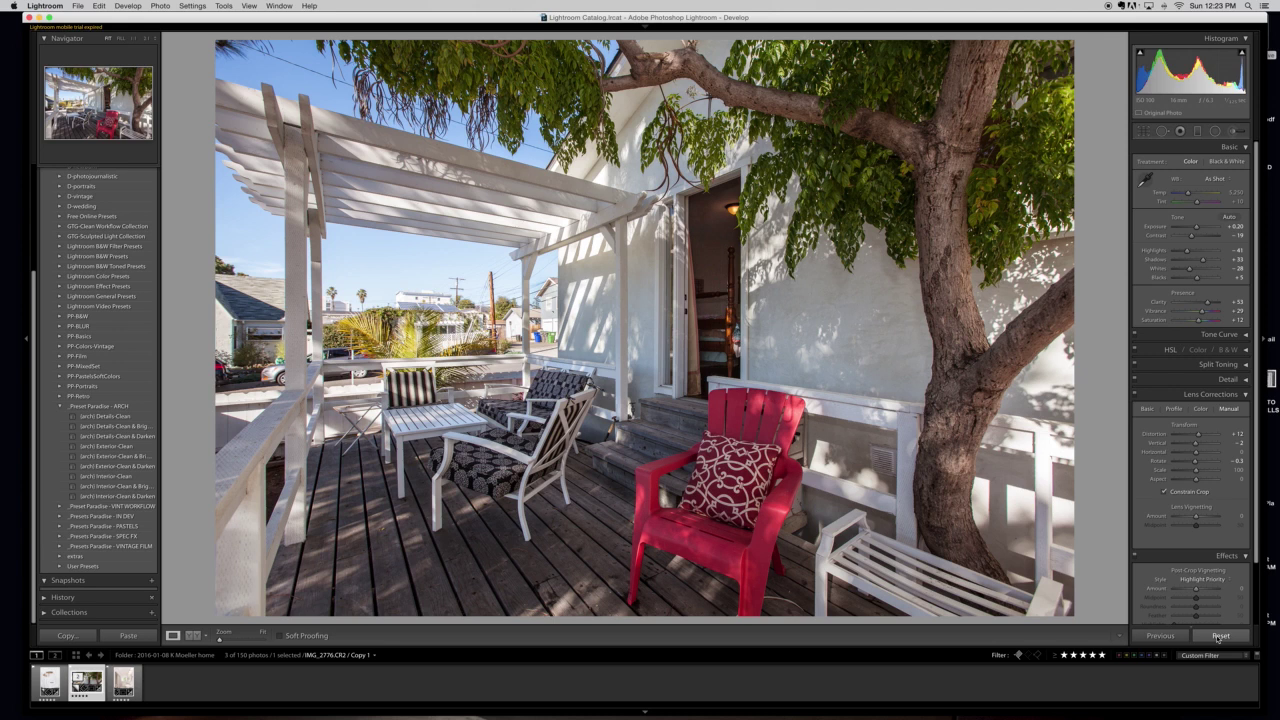
pyautogui.click(1219, 636)
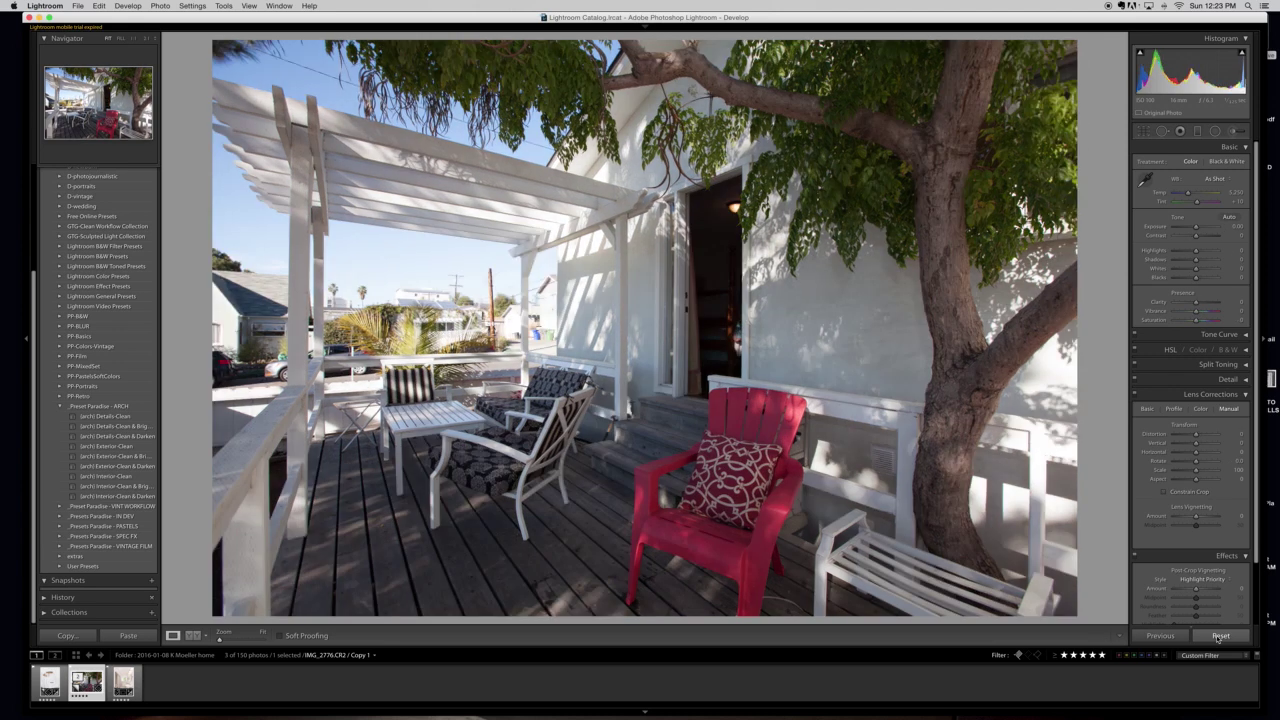
pyautogui.press('super+z')
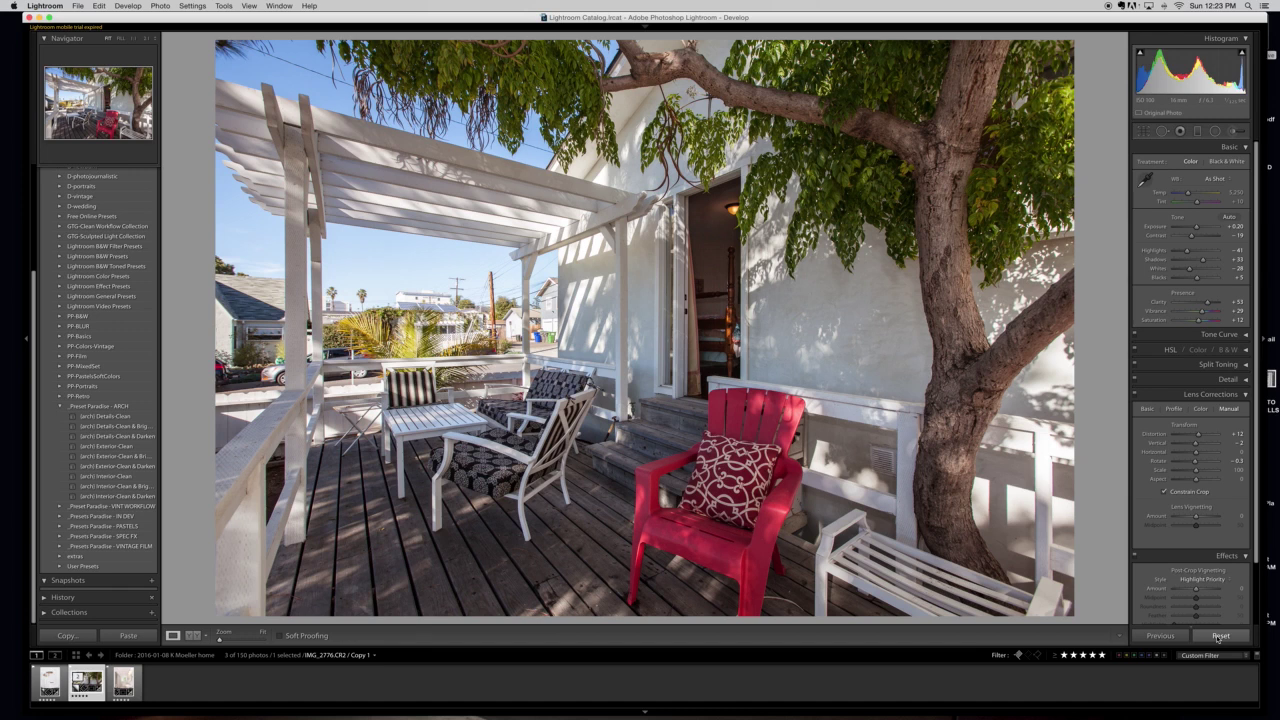
pyautogui.click(1219, 636)
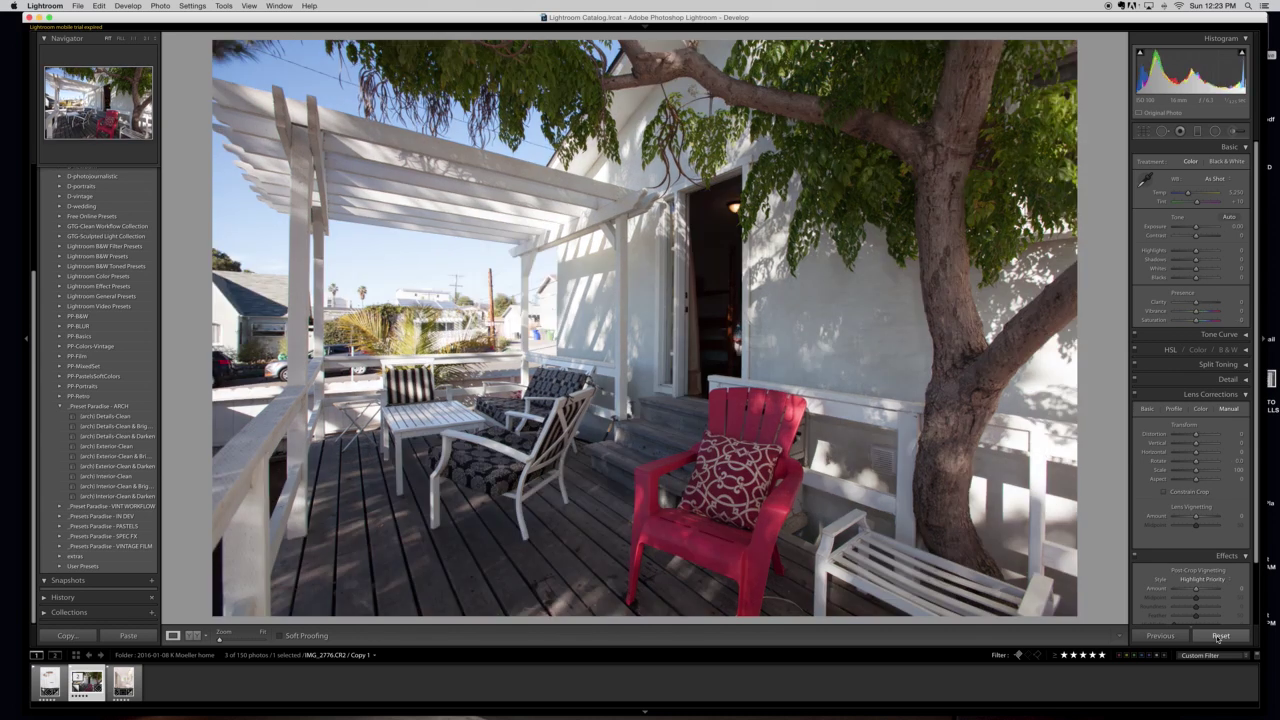
pyautogui.press('super+z')
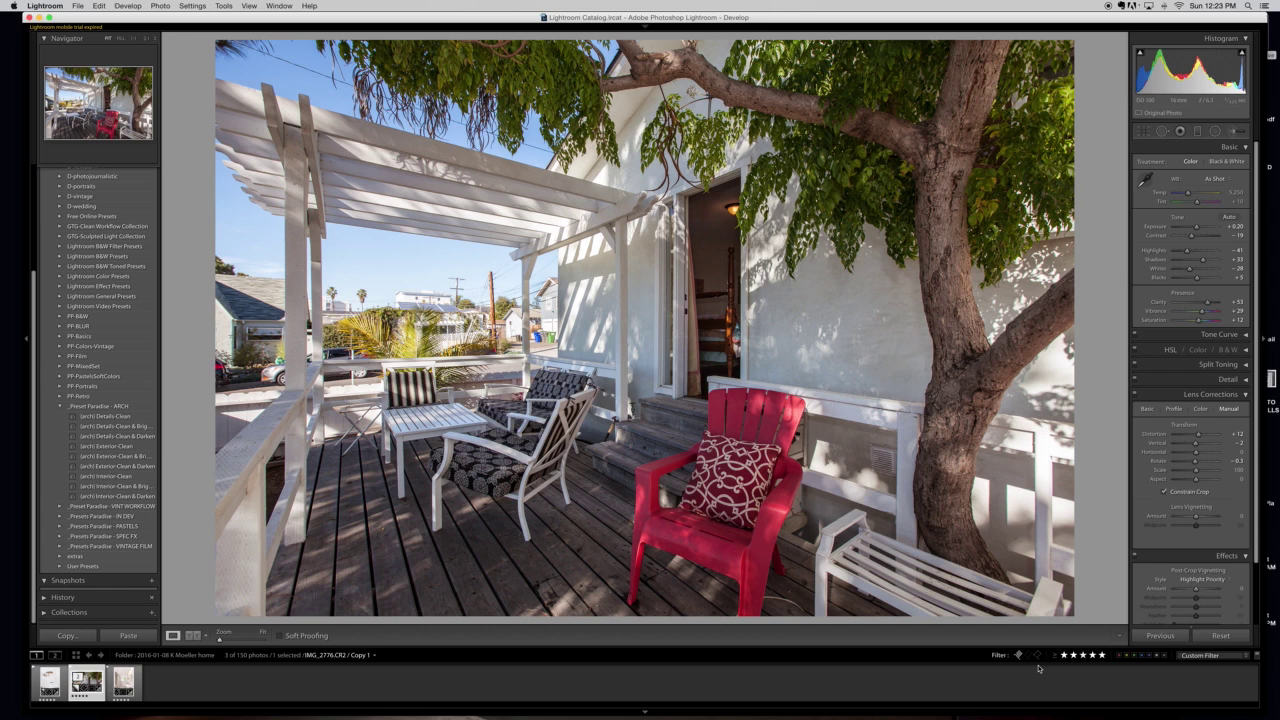
pyautogui.click(54, 686)
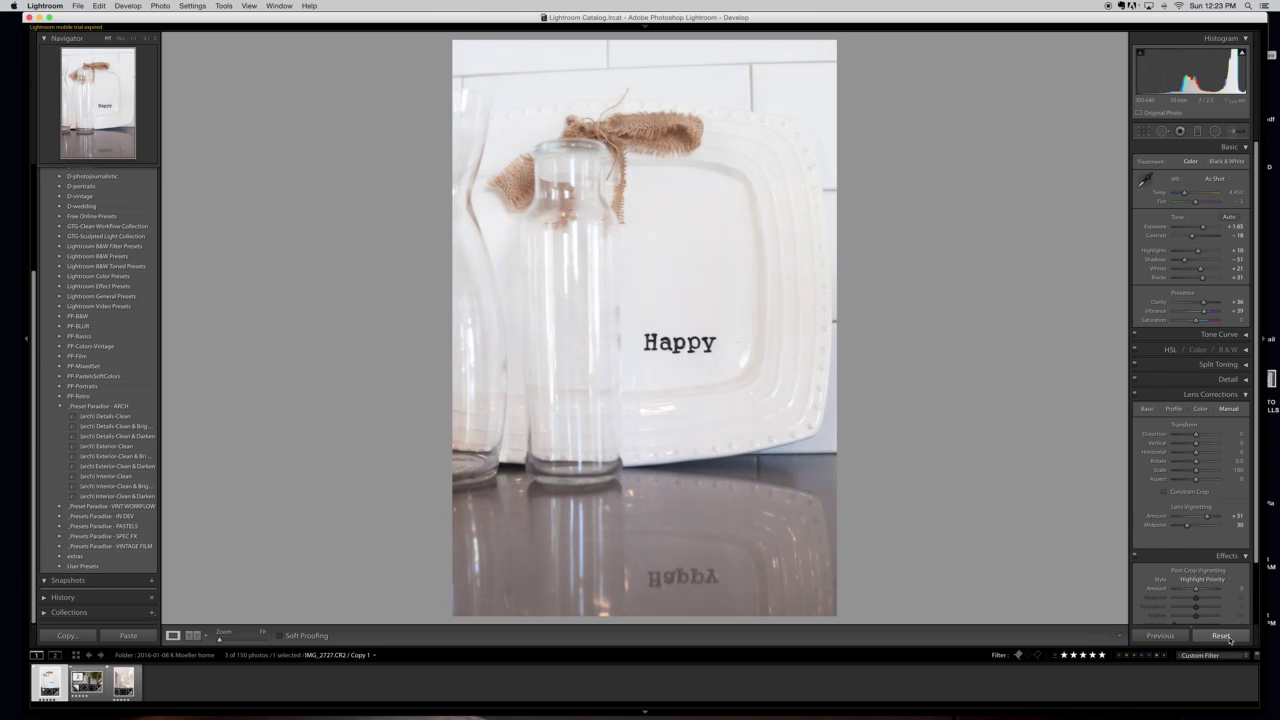
pyautogui.click(1222, 636)
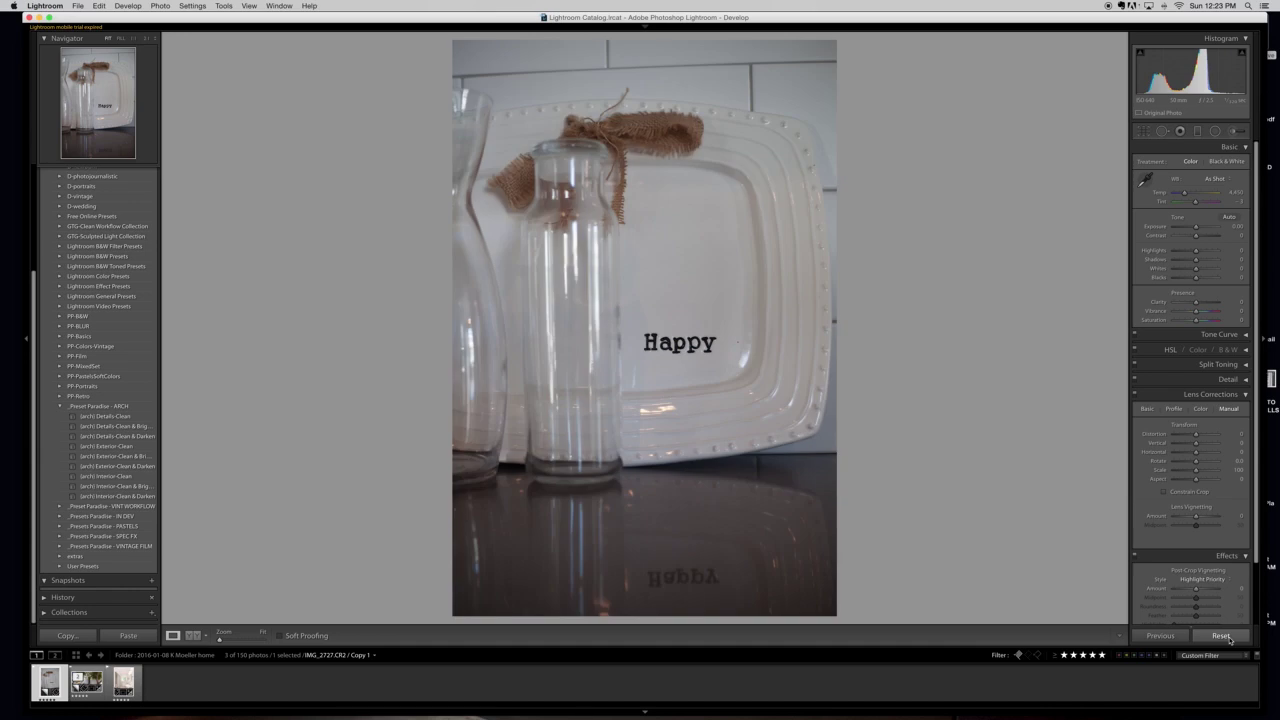
pyautogui.press('super+z')
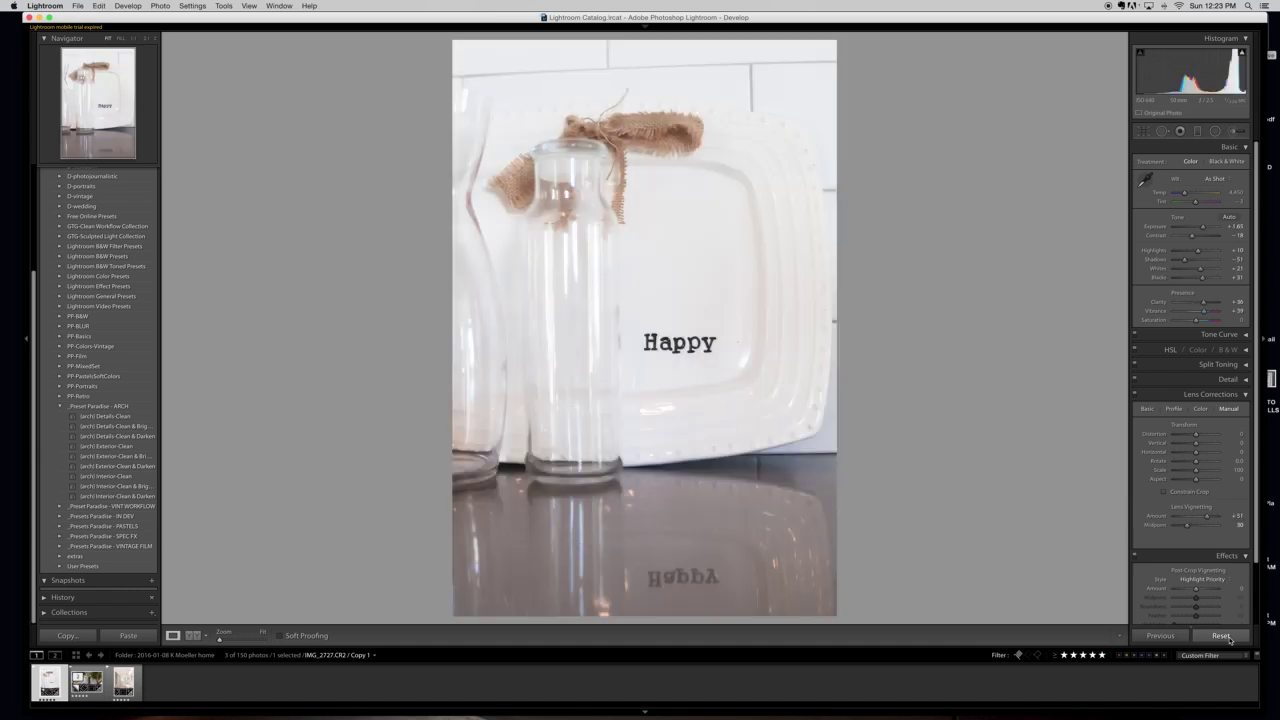
pyautogui.click(1228, 638)
pyautogui.press('super+z')
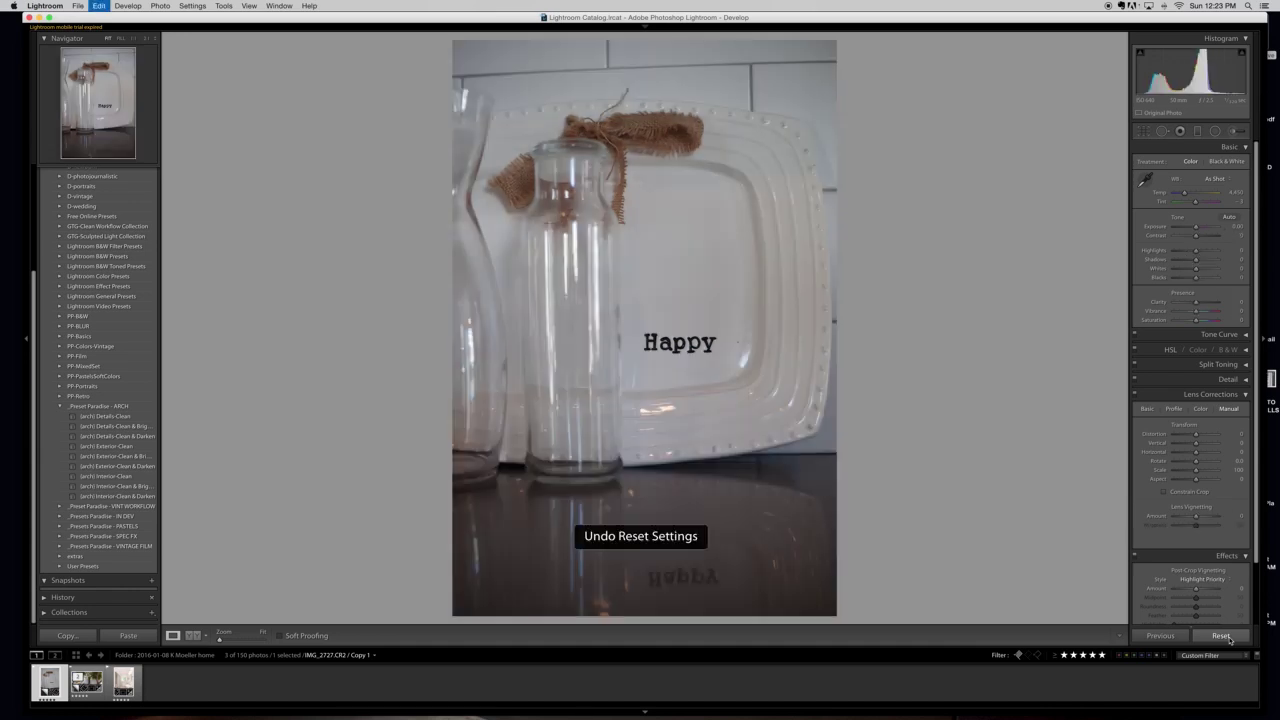